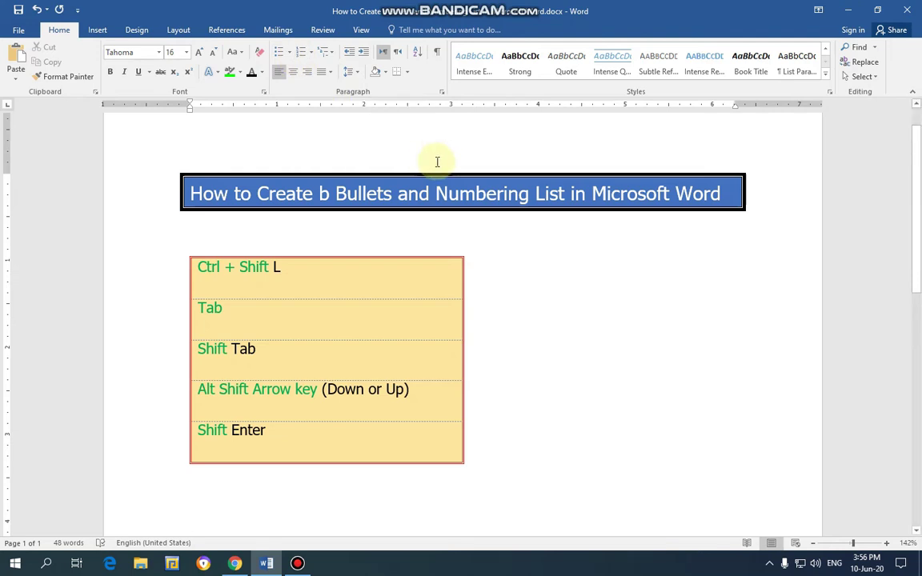
left_click(288, 52)
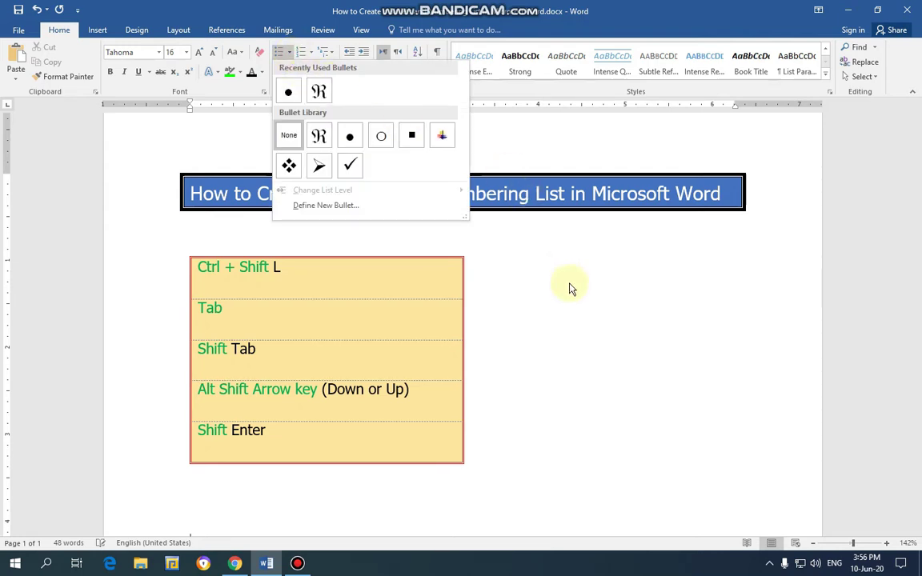
scroll(570, 285, "down", 5)
scroll(480, 293, "down", 1)
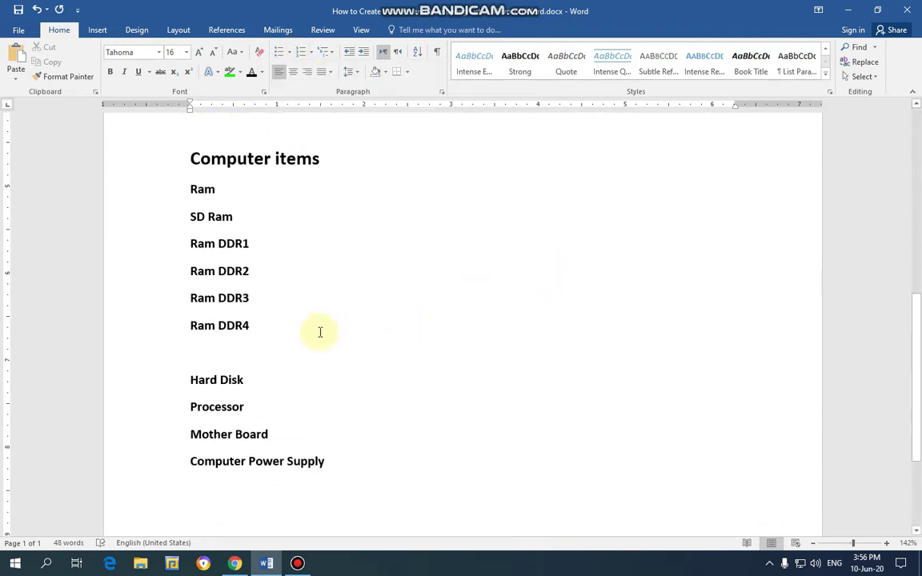
scroll(316, 297, "up", 2)
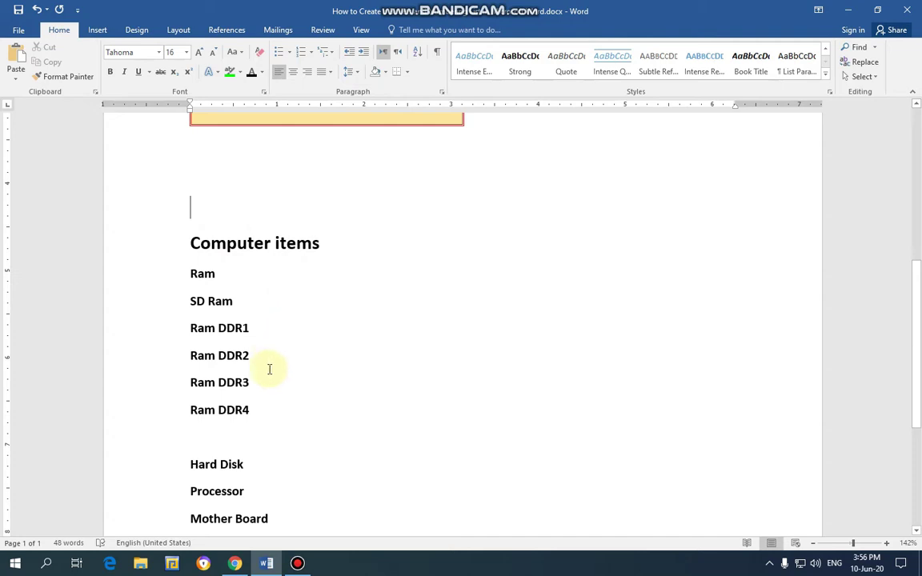
left_click_drag(261, 410, 175, 284)
left_click(288, 318)
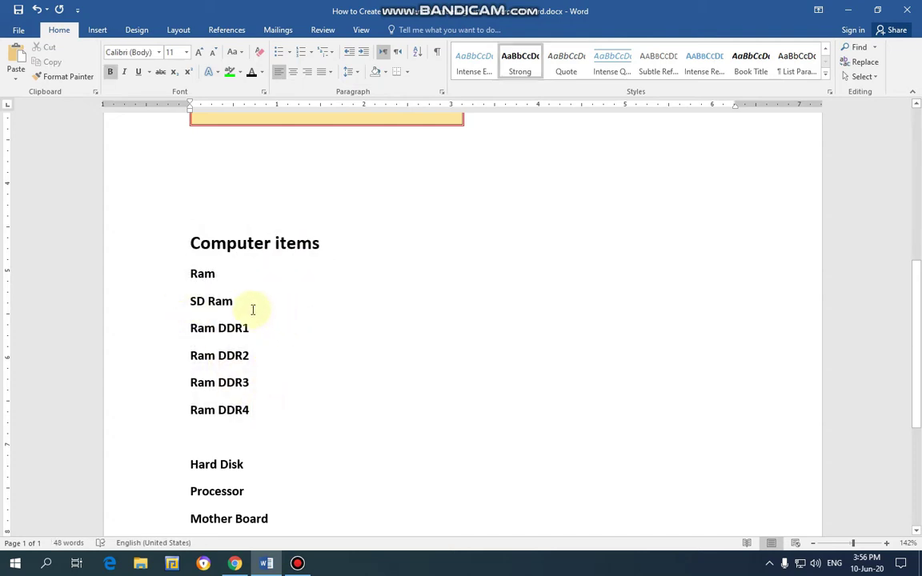
- Delete the SD Ram line below Ram and retype "SD Ram" on its own line
key("BackSpace")
key("BackSpace")
key("BackSpace")
key("BackSpace")
key("BackSpace")
key("BackSpace")
key("BackSpace")
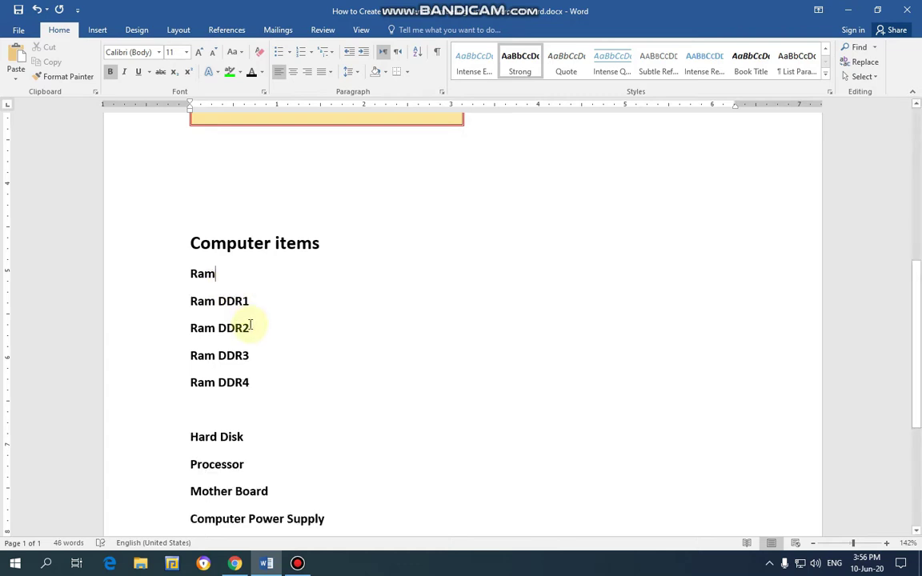
key("Return")
type("SD R")
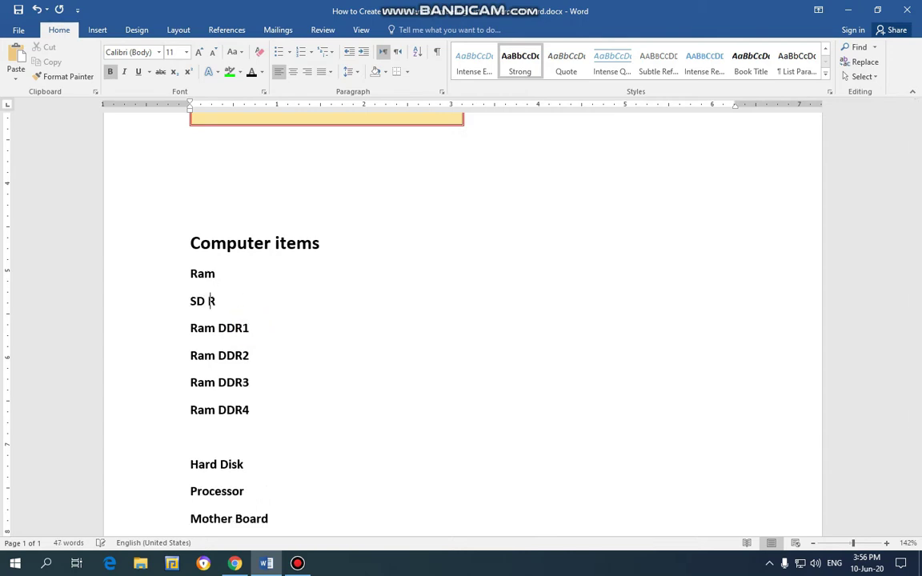
type("am")
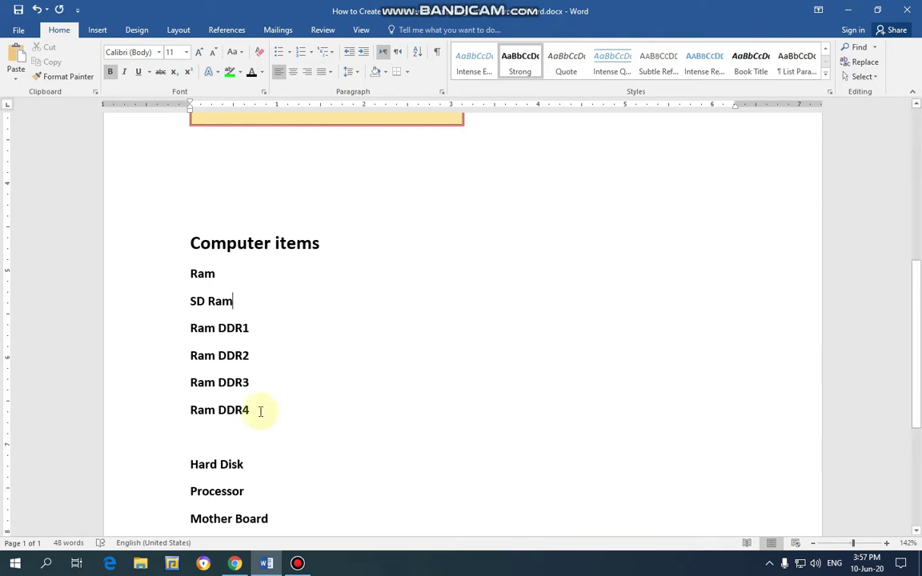
left_click_drag(257, 410, 185, 301)
key("shift+Up")
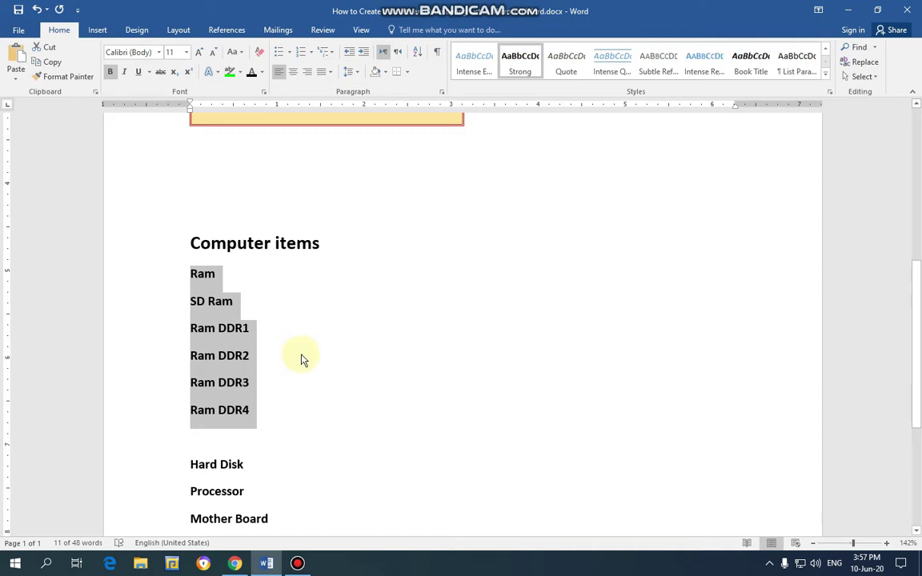
left_click(300, 358)
left_click_drag(260, 409, 199, 287)
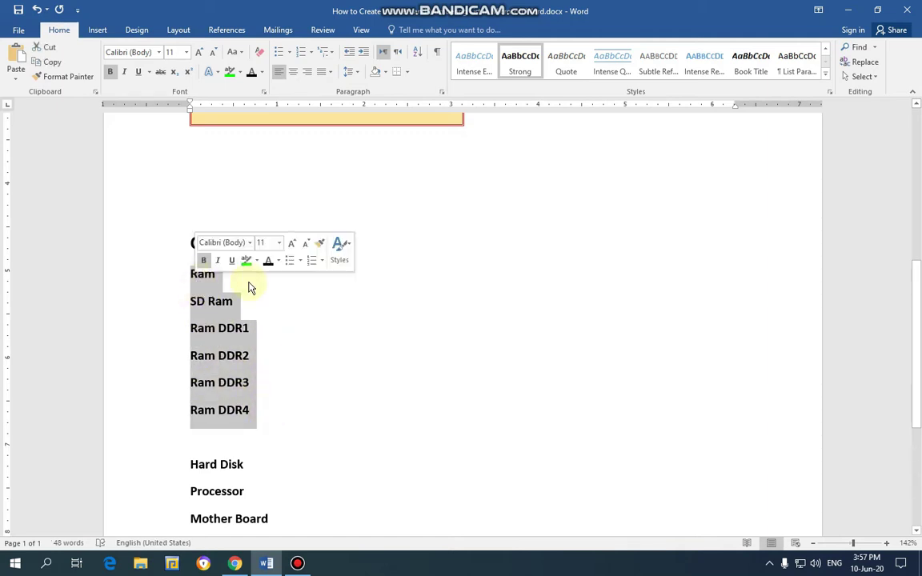
left_click(267, 405)
left_click(255, 409)
- Define the plus-minus sign (character code 00B1) as a new bullet for the lines from Ram to Ram DDR4
left_click_drag(254, 409, 184, 271)
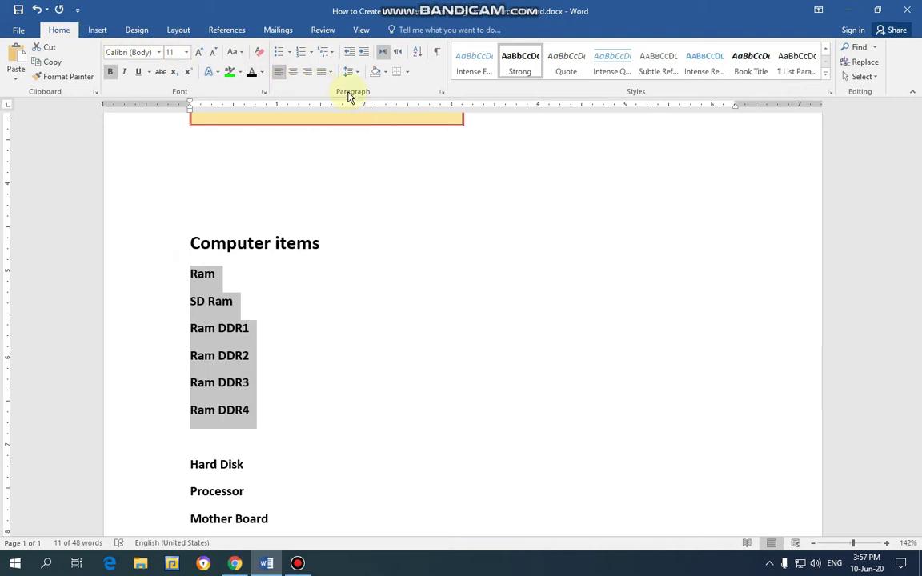
left_click(291, 53)
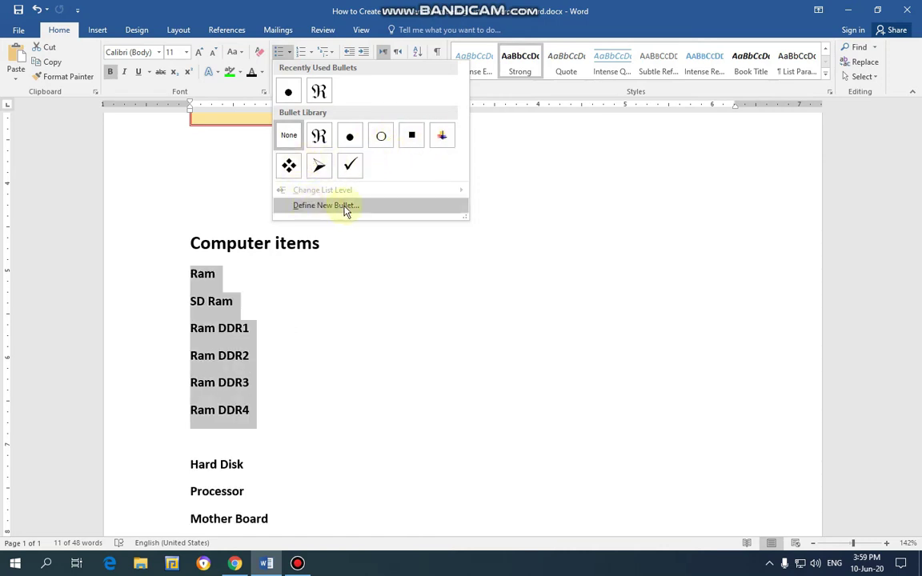
left_click(345, 211)
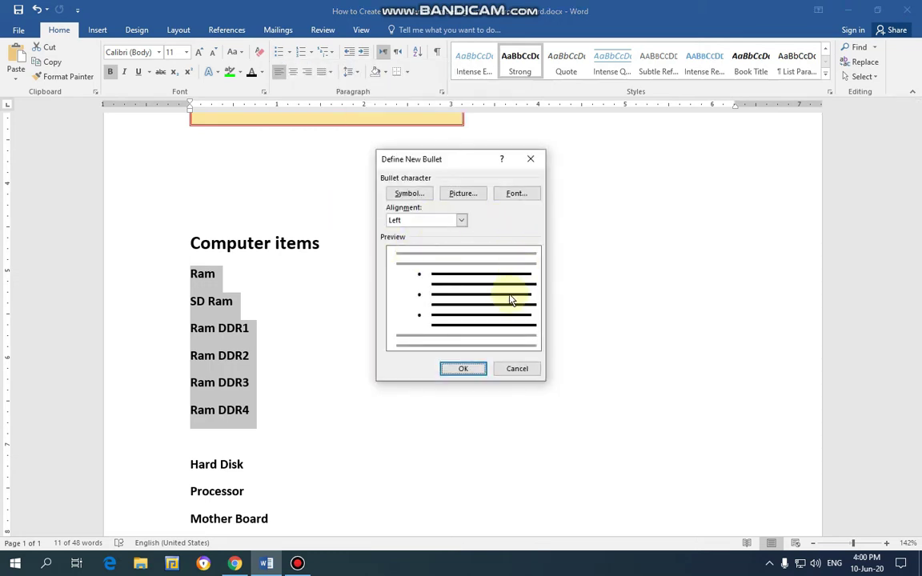
left_click(409, 195)
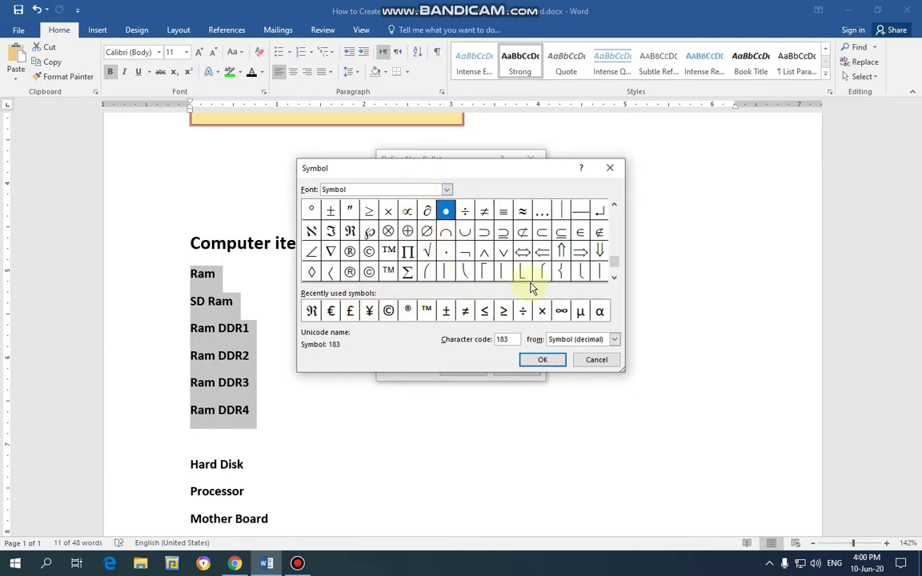
left_click(446, 191)
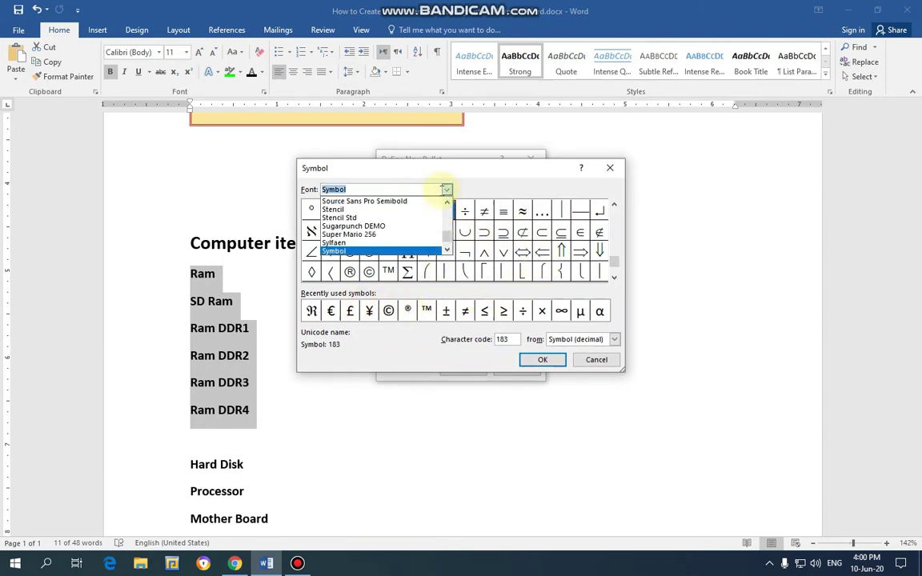
left_click(388, 215)
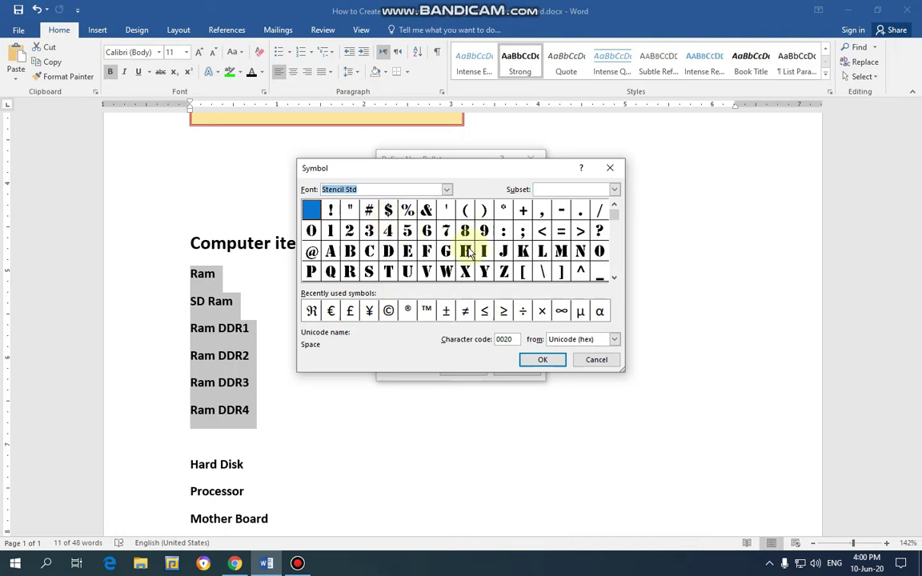
left_click(446, 192)
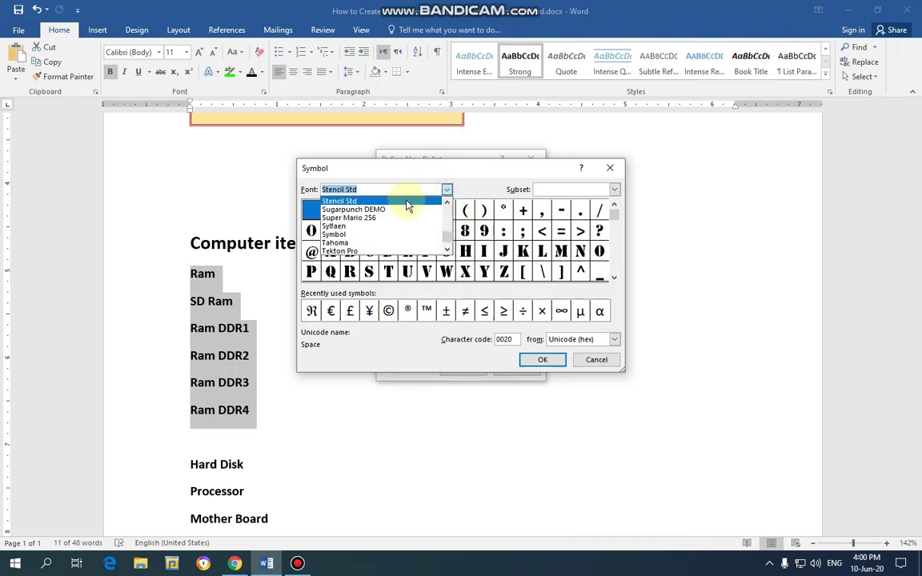
left_click(416, 201)
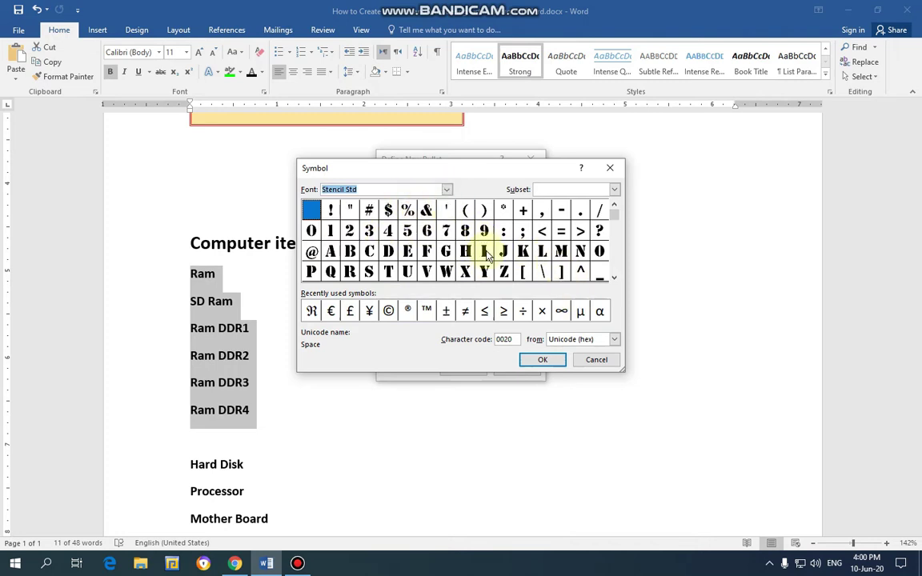
left_click(448, 312)
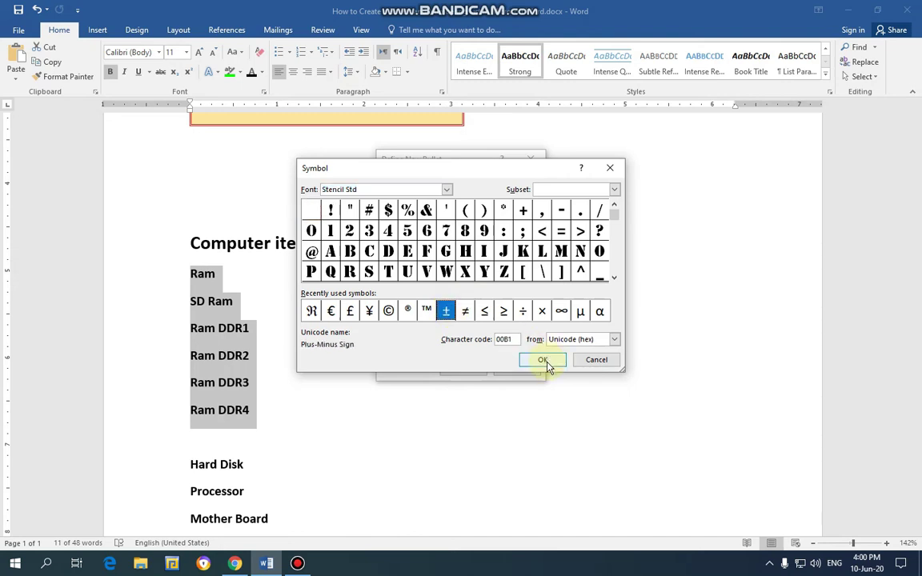
left_click(543, 362)
left_click(476, 371)
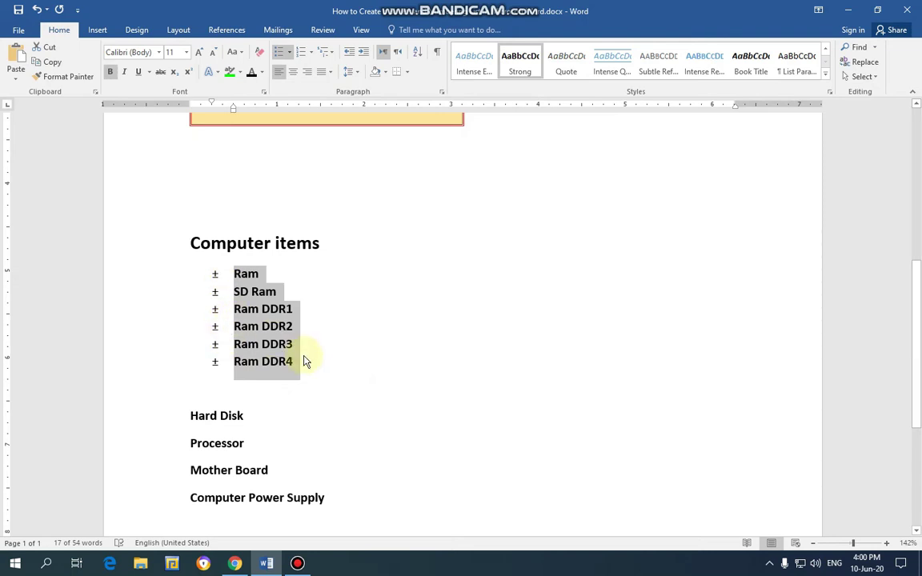
- Switch the Ram list to solid round bullets and remove them again with the None option
left_click(289, 51)
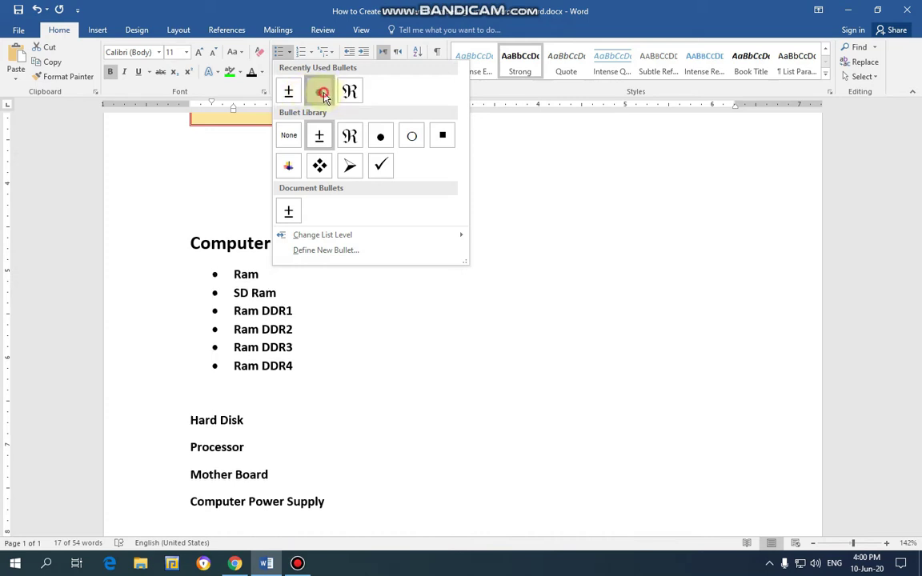
left_click(321, 93)
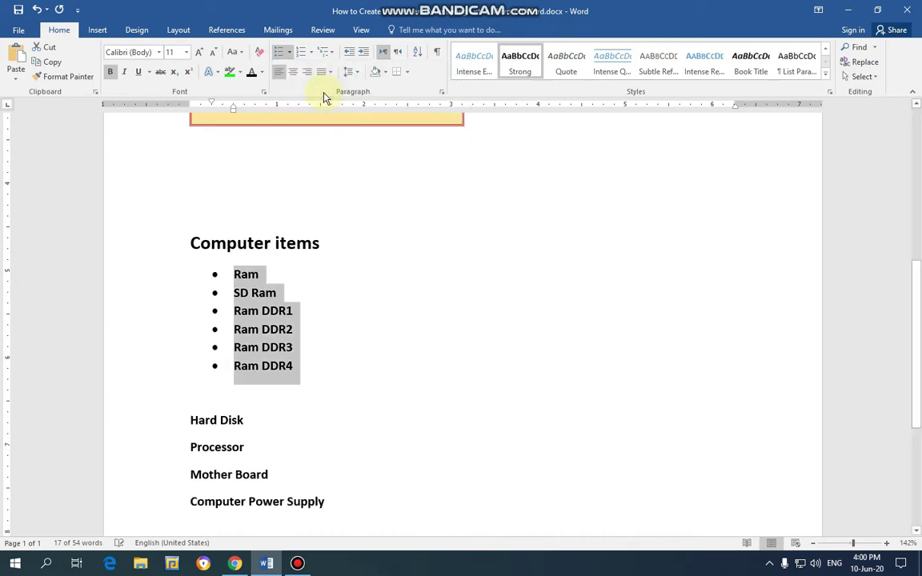
left_click(289, 53)
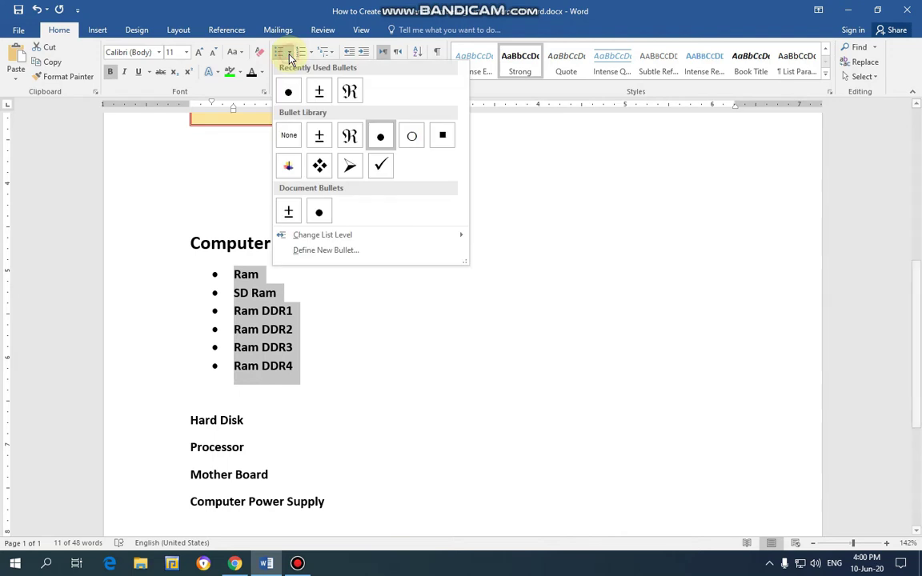
left_click(290, 137)
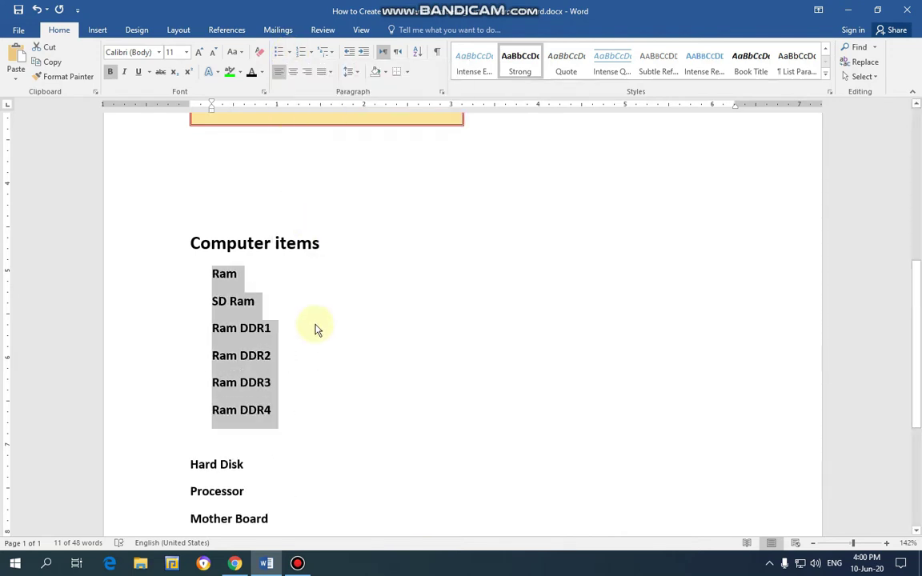
- Turn the lines from Ram to Ram DDR4 into a numbered list in the 1. 2. 3. format
left_click(290, 53)
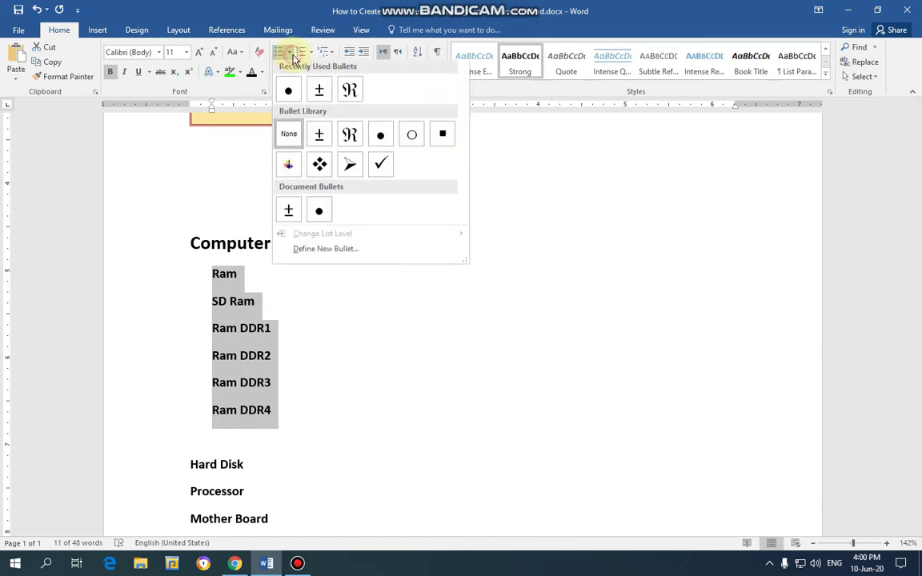
left_click(289, 51)
left_click(311, 52)
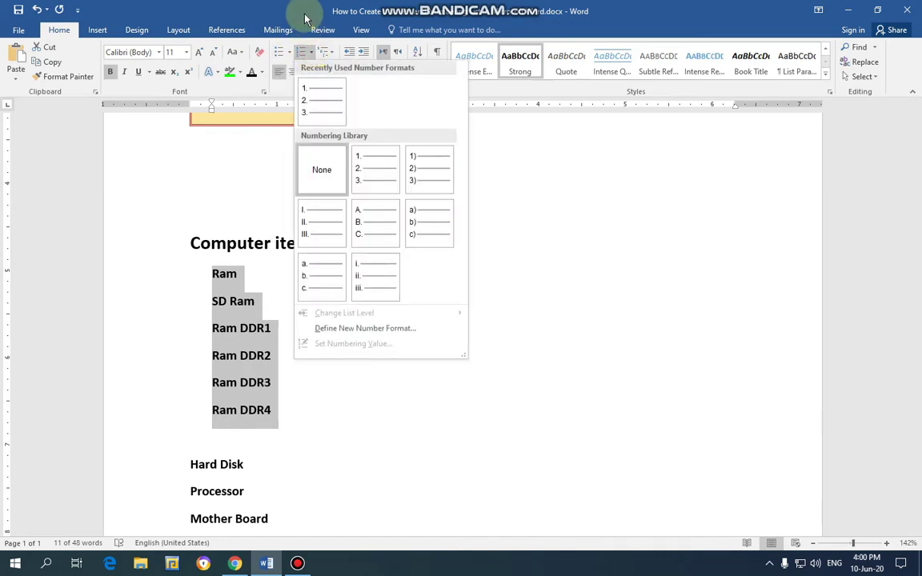
left_click(311, 51)
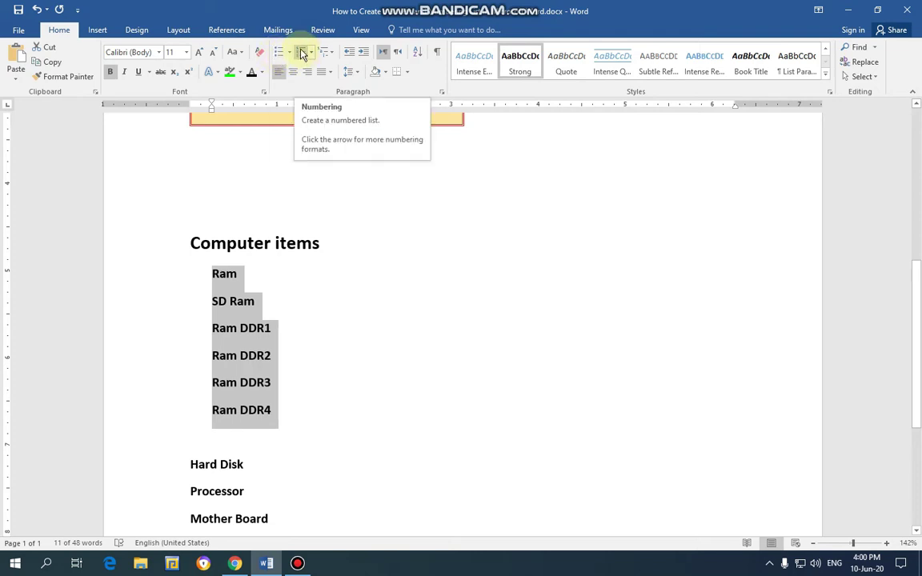
left_click(313, 53)
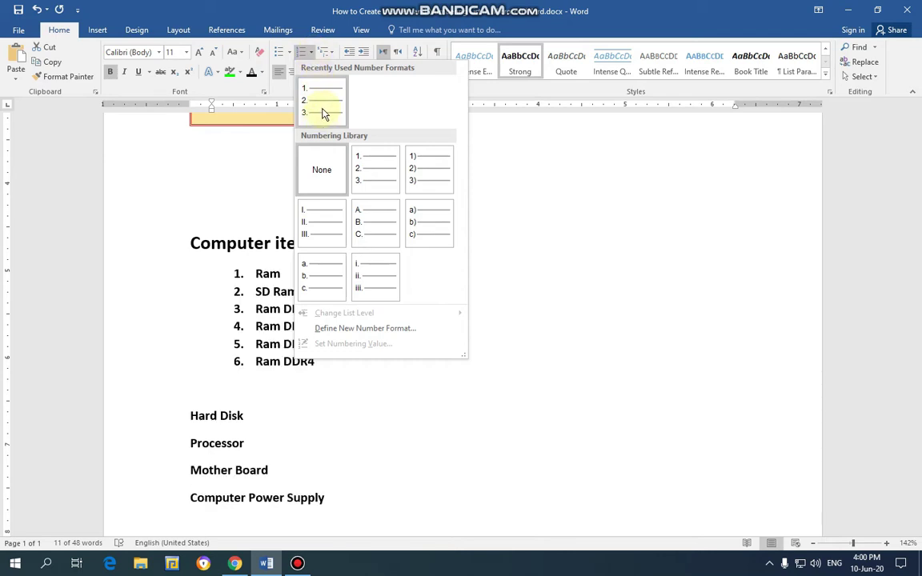
left_click(324, 113)
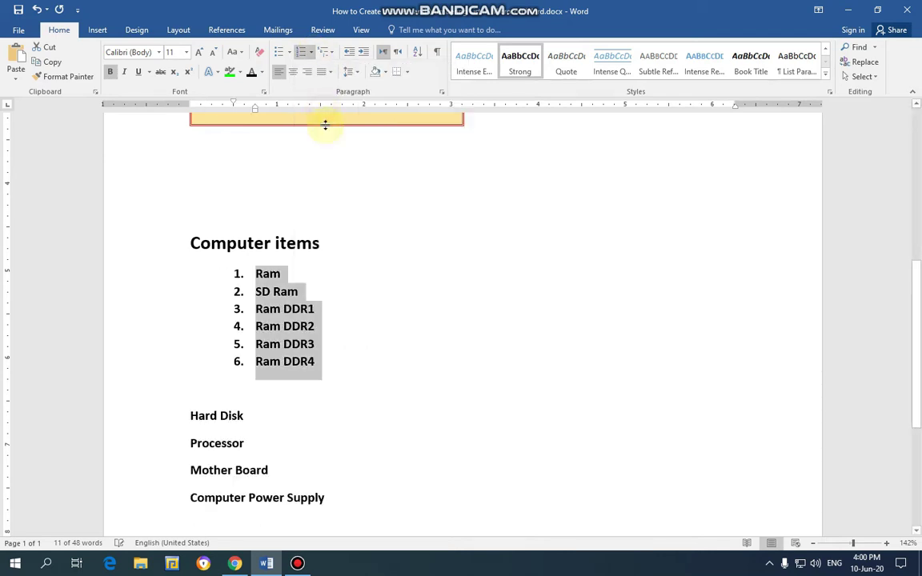
- Add "Ram DDR5" as a new numbered item after Ram DDR4 and start another empty item below it
left_click(346, 368)
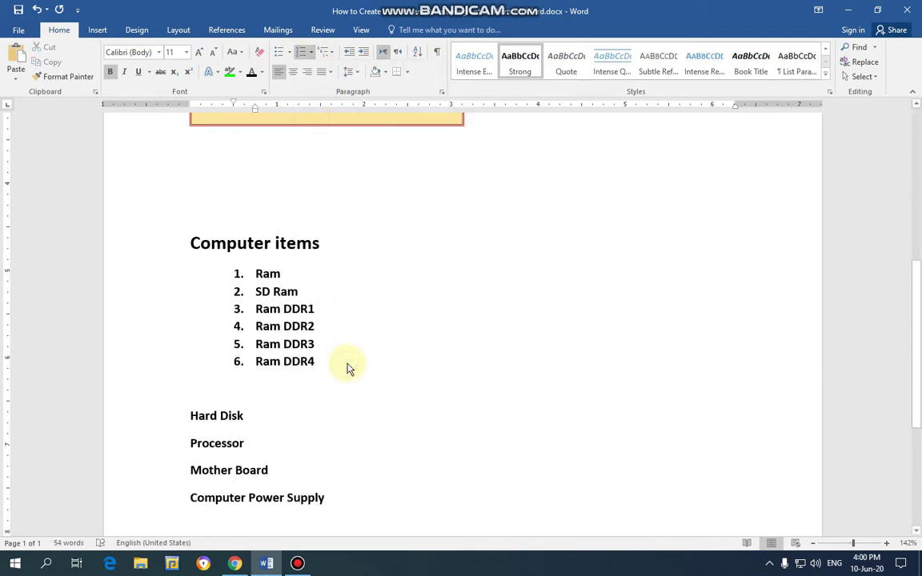
key("Return")
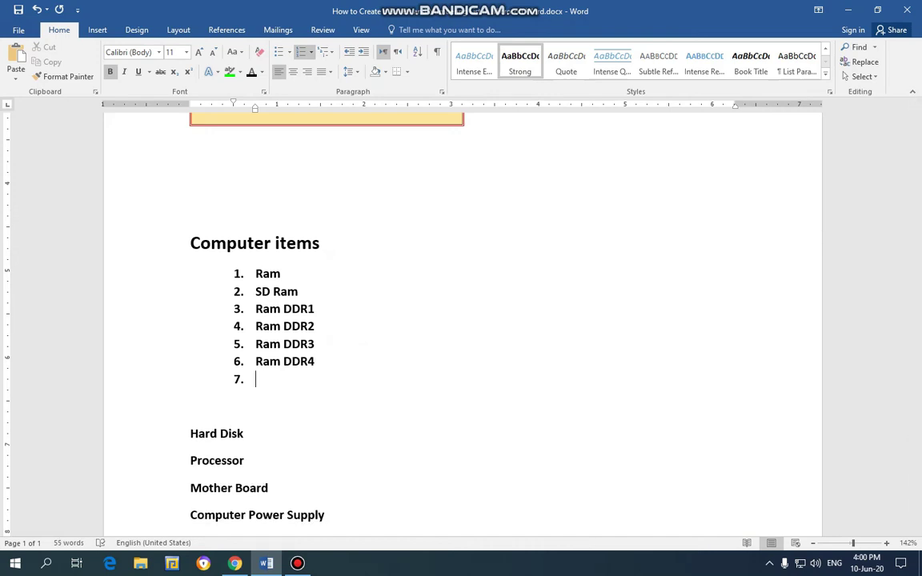
key("Return")
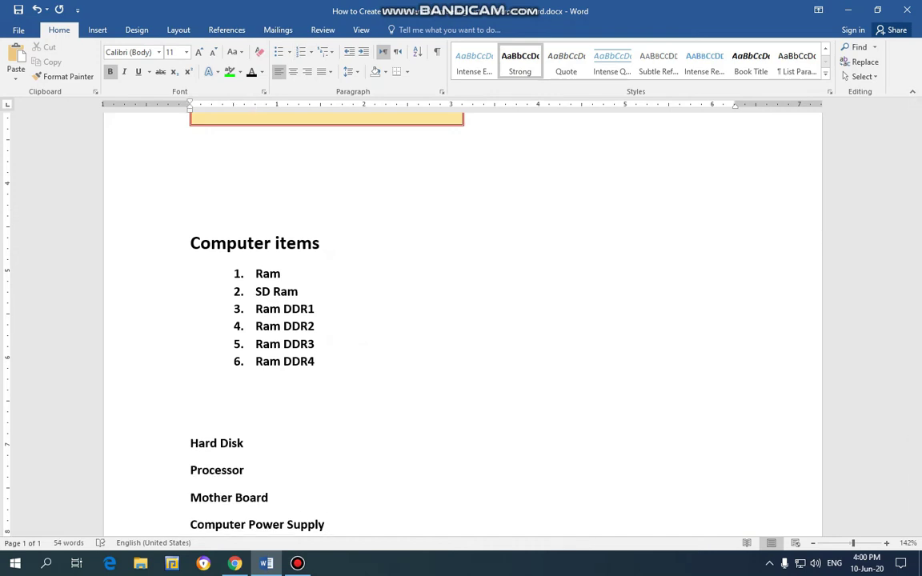
key("ctrl+z")
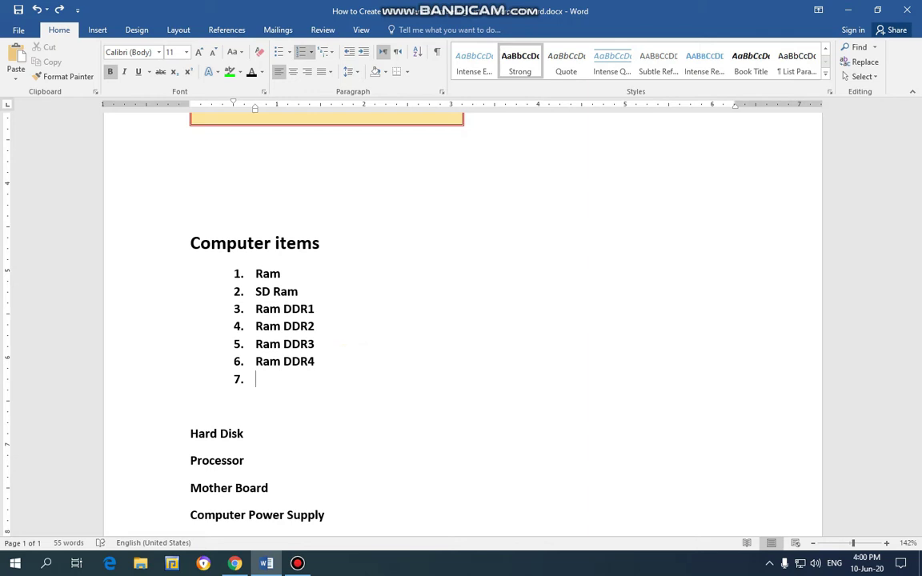
type("Ram DDR5")
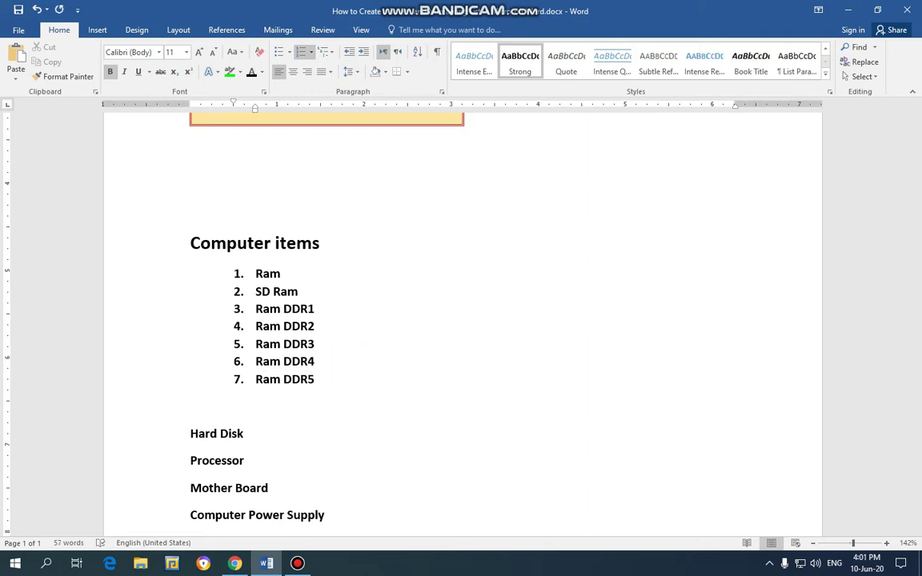
key("Return")
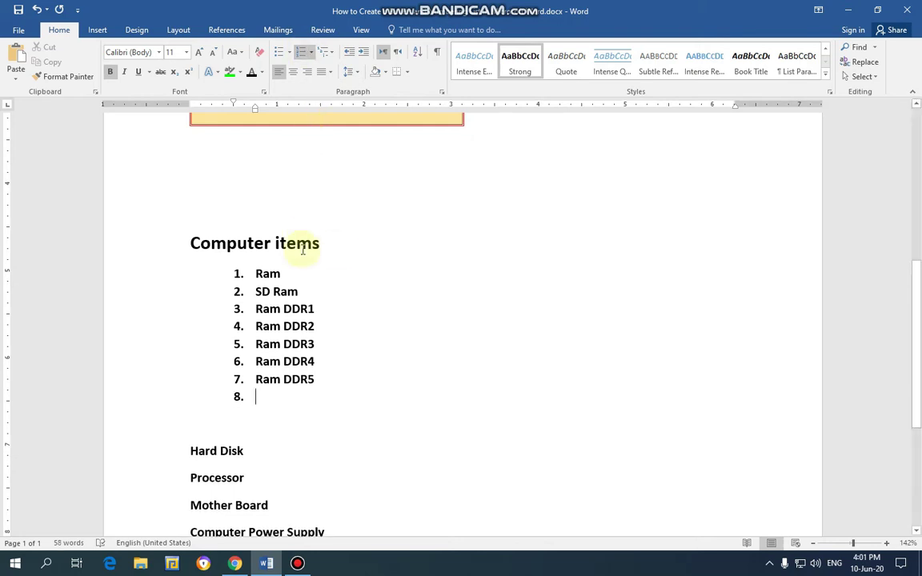
- Number the "Computer items" heading in the 1. 2. 3. format
left_click_drag(325, 246, 188, 243)
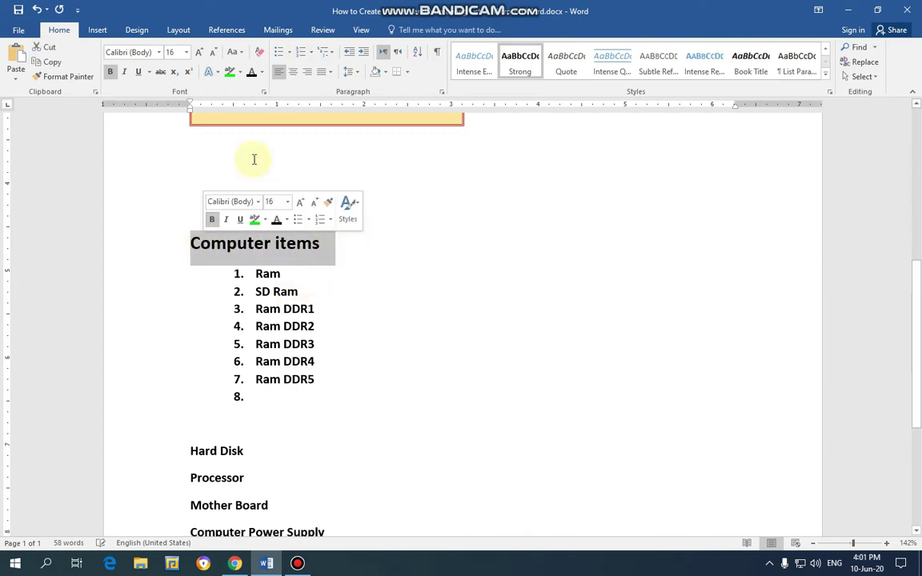
left_click(293, 53)
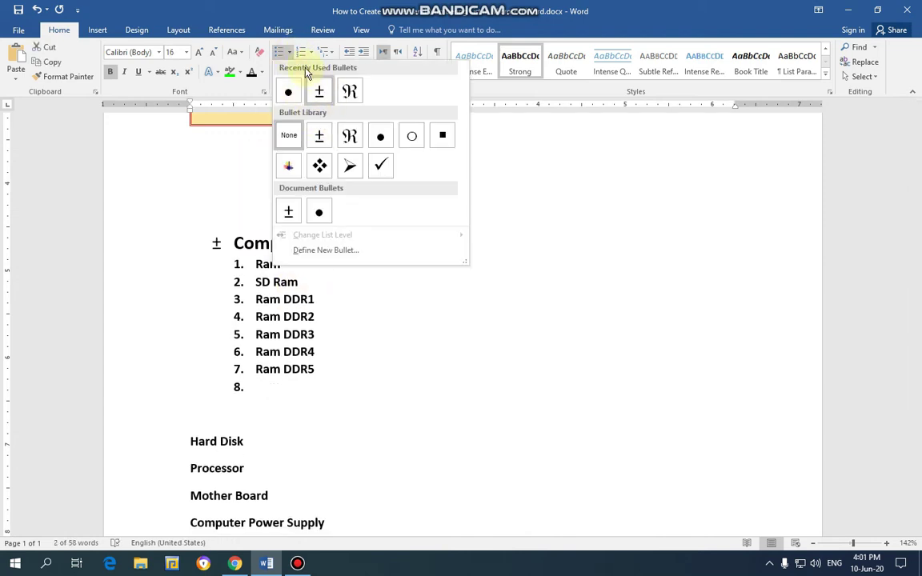
left_click(313, 54)
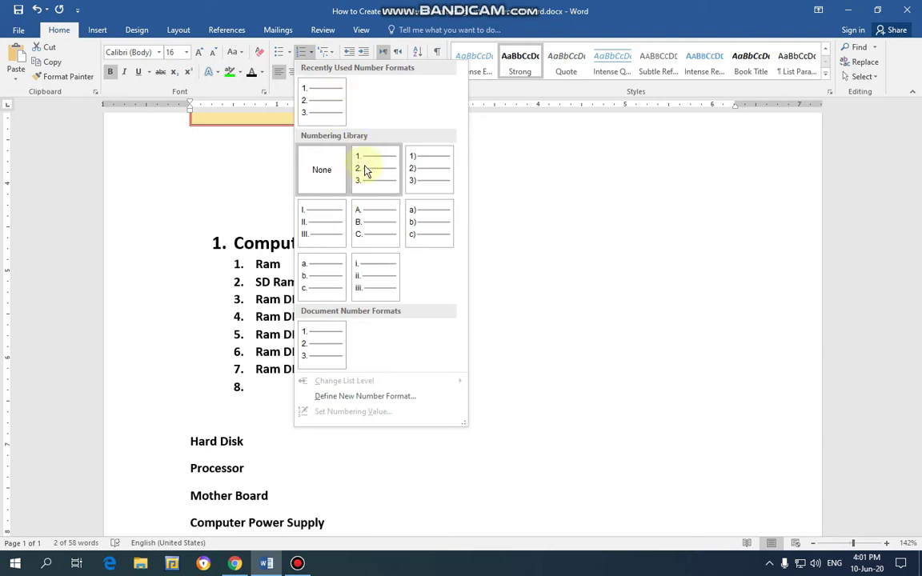
left_click(327, 112)
left_click(387, 245)
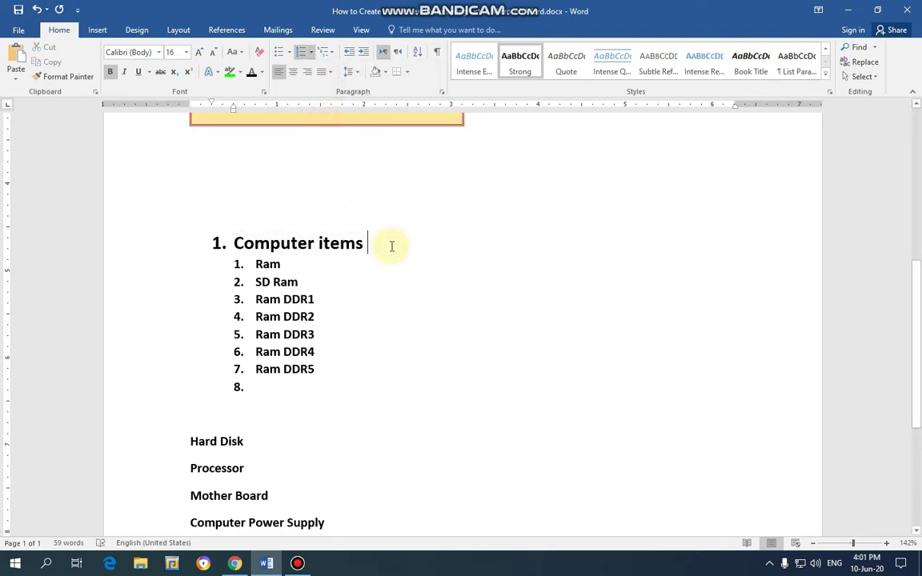
- Add "Printers" as a new numbered item directly below the Computer items heading
key("Return")
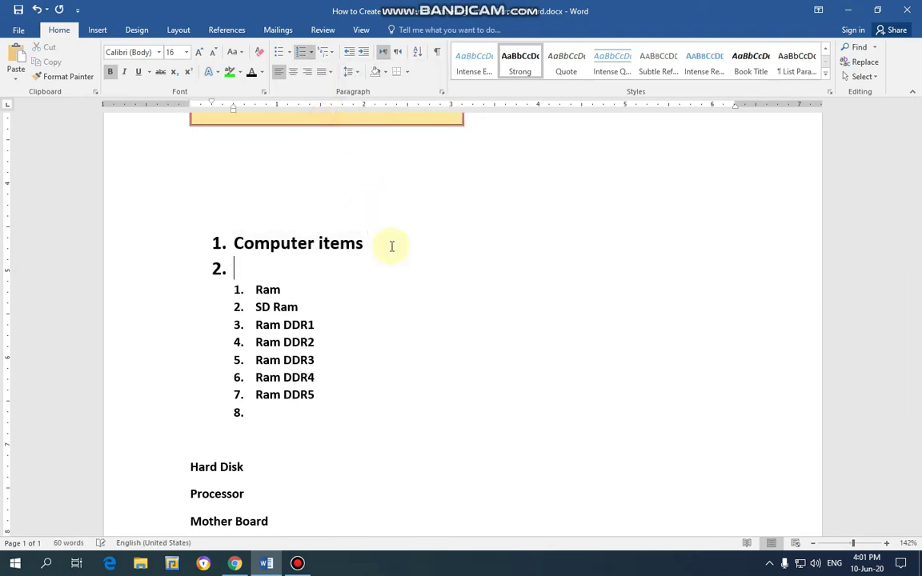
type("O")
key("BackSpace")
type("Printers")
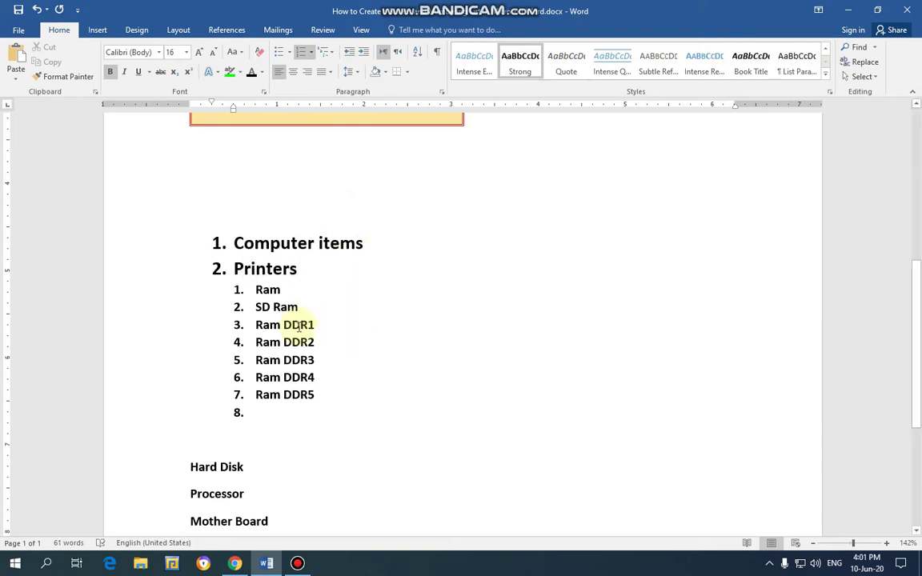
- Change the list level of the lines from Ram to Ram DDR5 to the fifth level (a.) and undo it
left_click(311, 52)
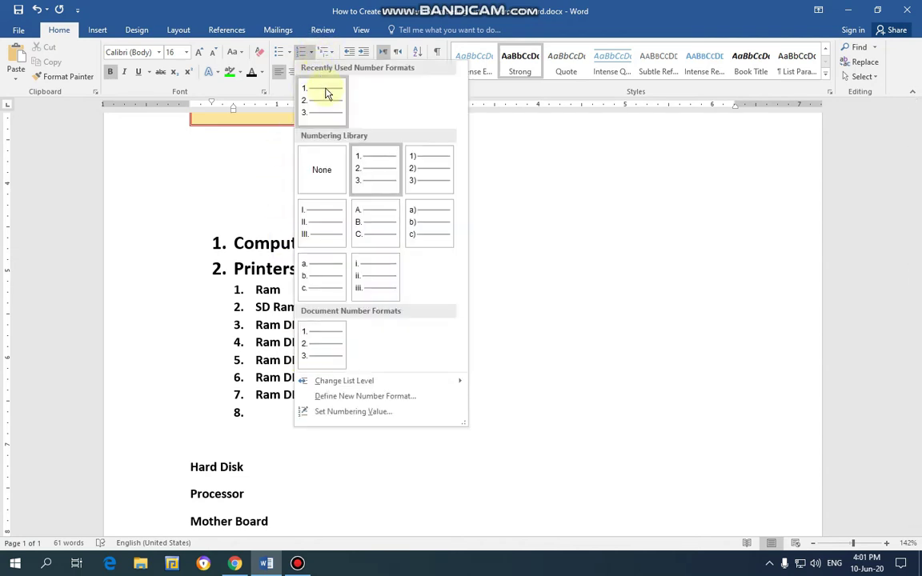
left_click(558, 267)
scroll(320, 369, "down", 2)
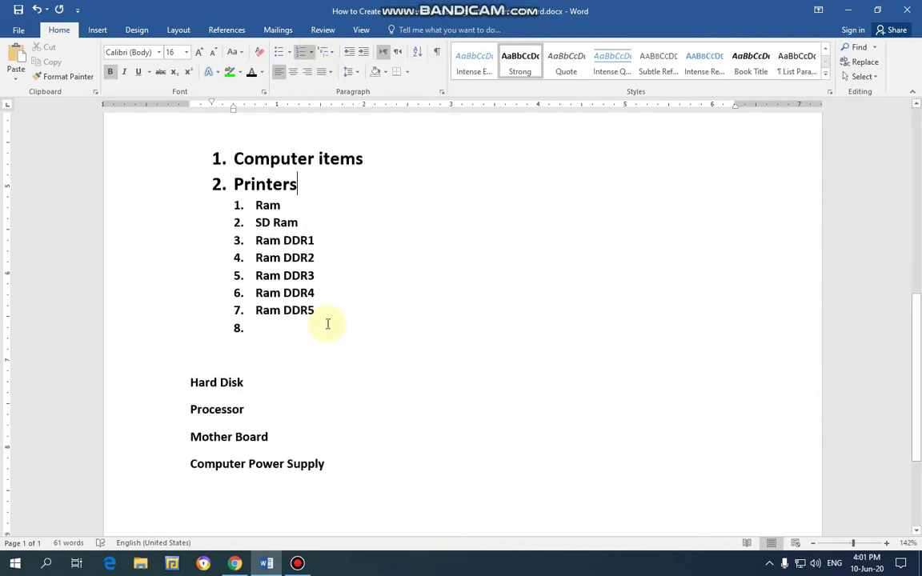
left_click_drag(324, 317, 218, 208)
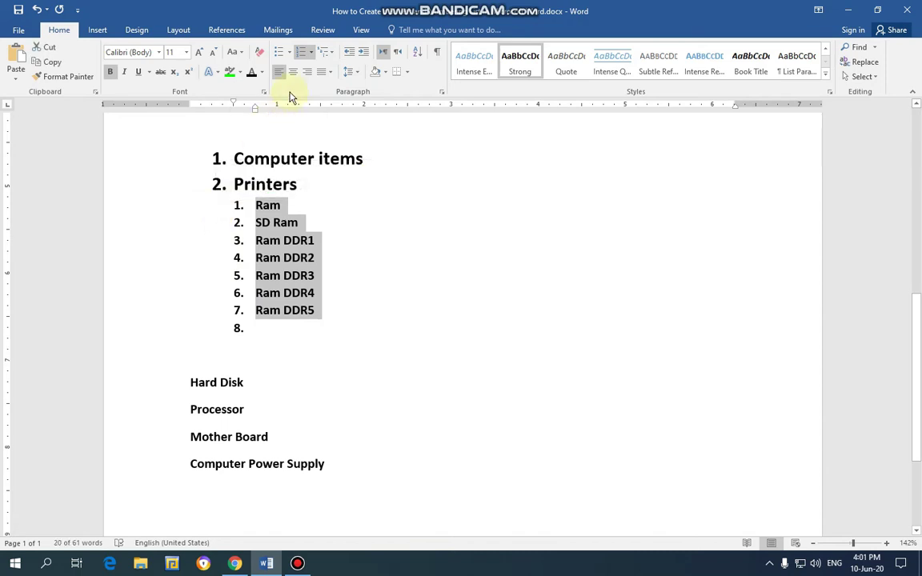
left_click(311, 52)
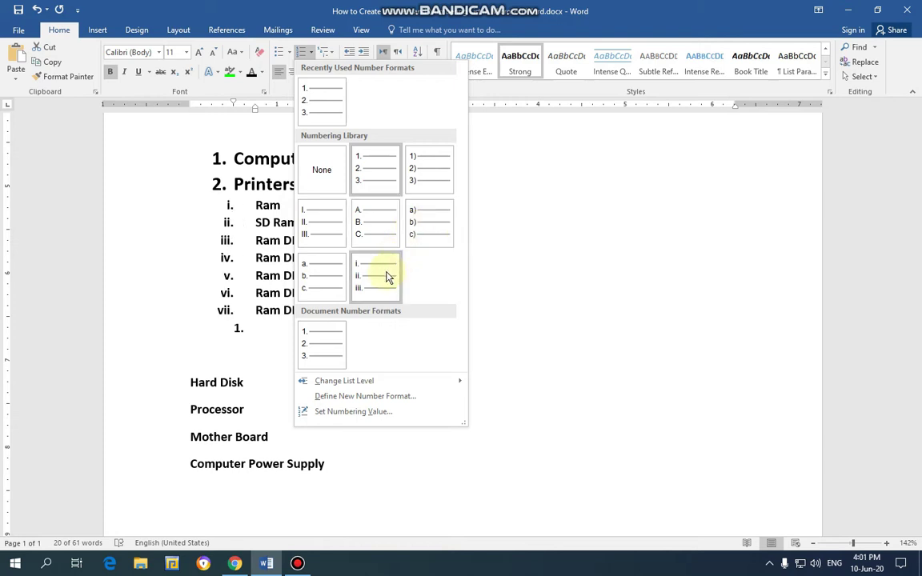
mouse_move(389, 385)
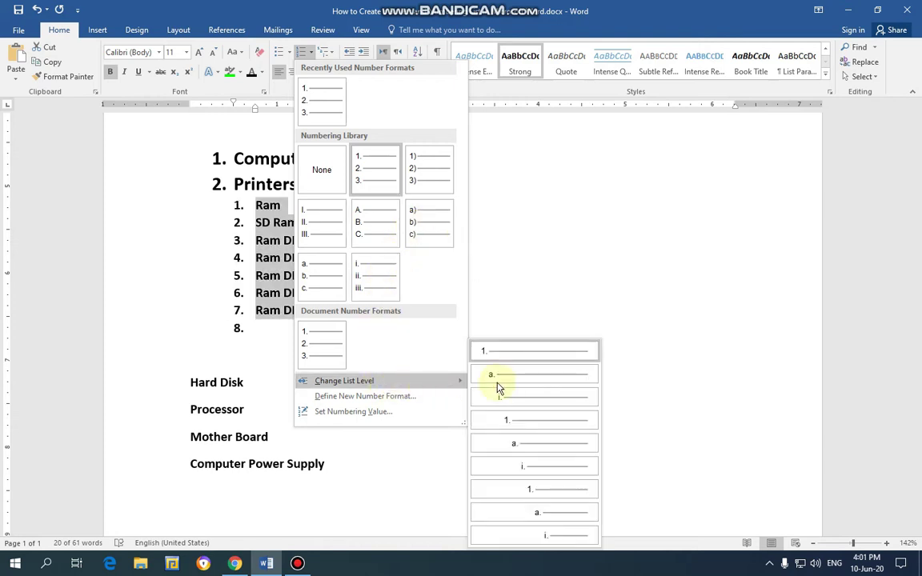
left_click(535, 422)
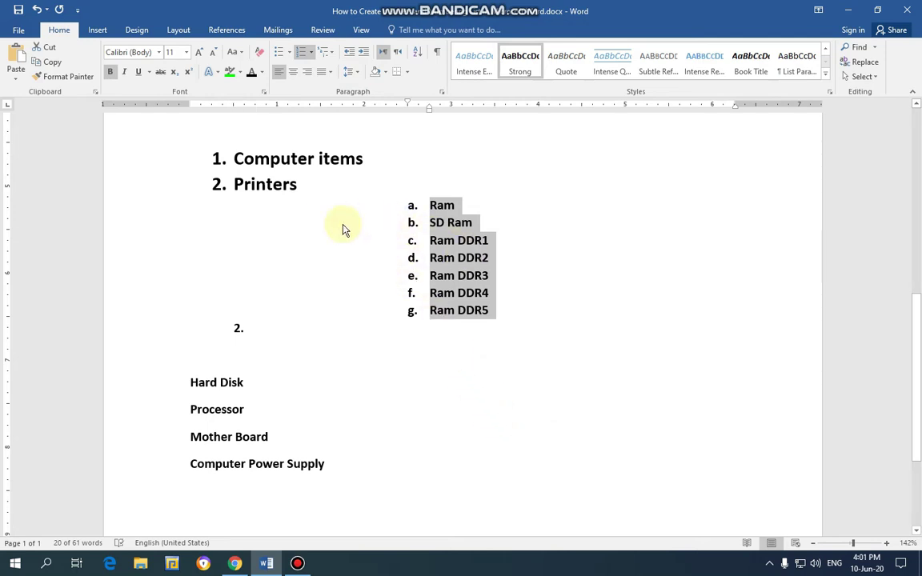
key("ctrl+z")
- Define a new number format with the 1st, 2nd, 3rd style for the Ram list, and undo it
left_click(311, 55)
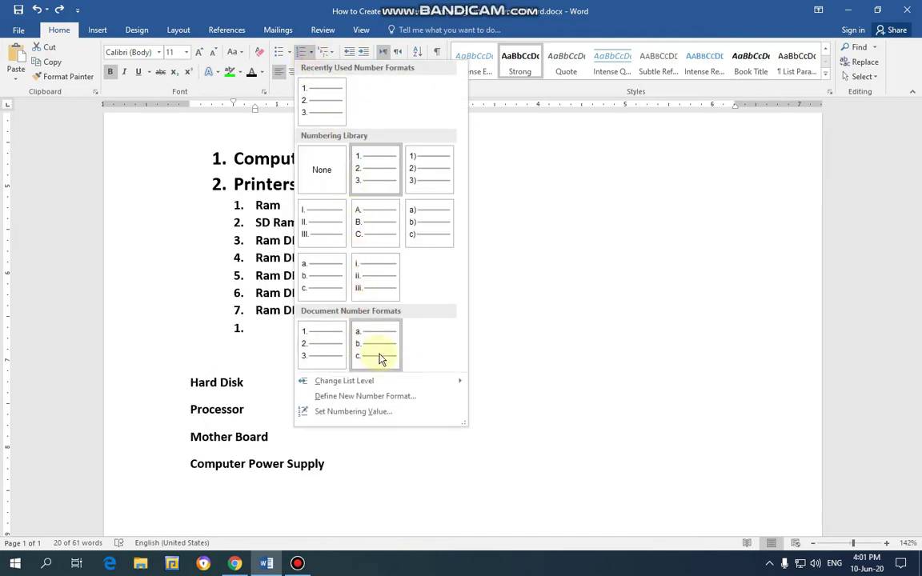
left_click(394, 398)
left_click_drag(470, 137, 540, 111)
left_click(548, 161)
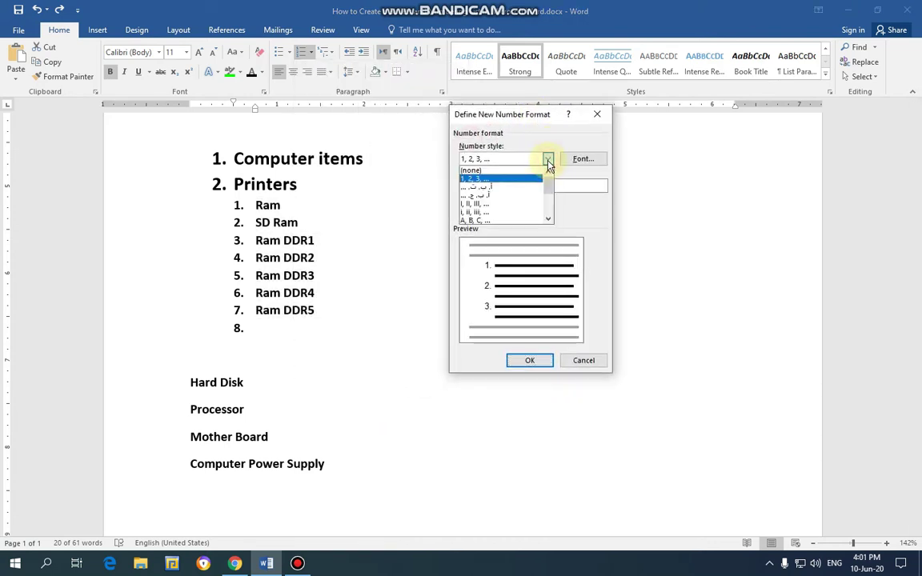
left_click(547, 219)
left_click(547, 218)
left_click(548, 218)
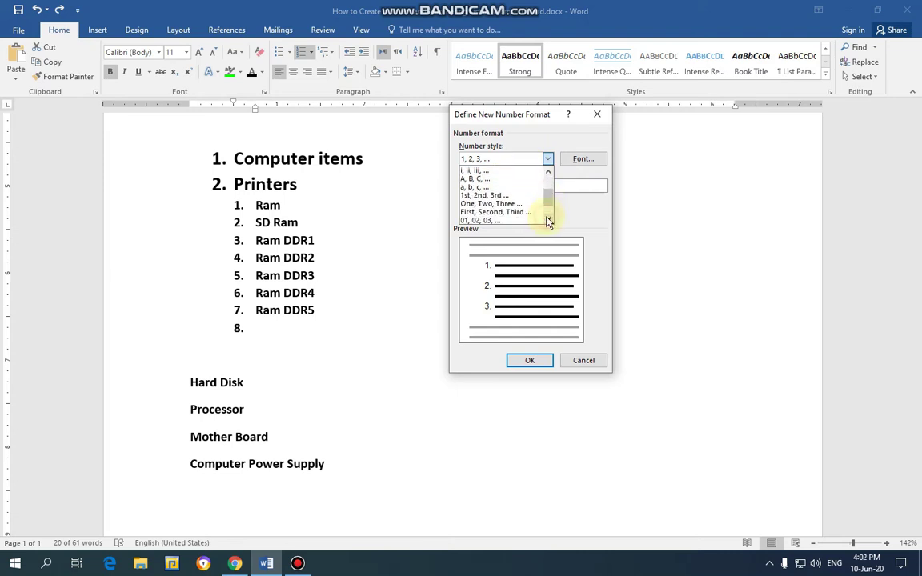
left_click(485, 196)
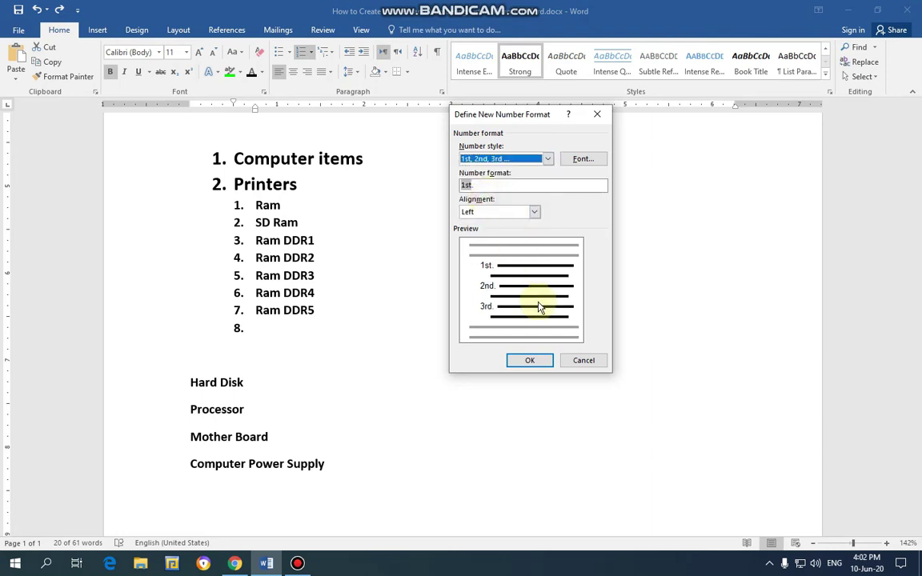
left_click(538, 361)
left_click(439, 320)
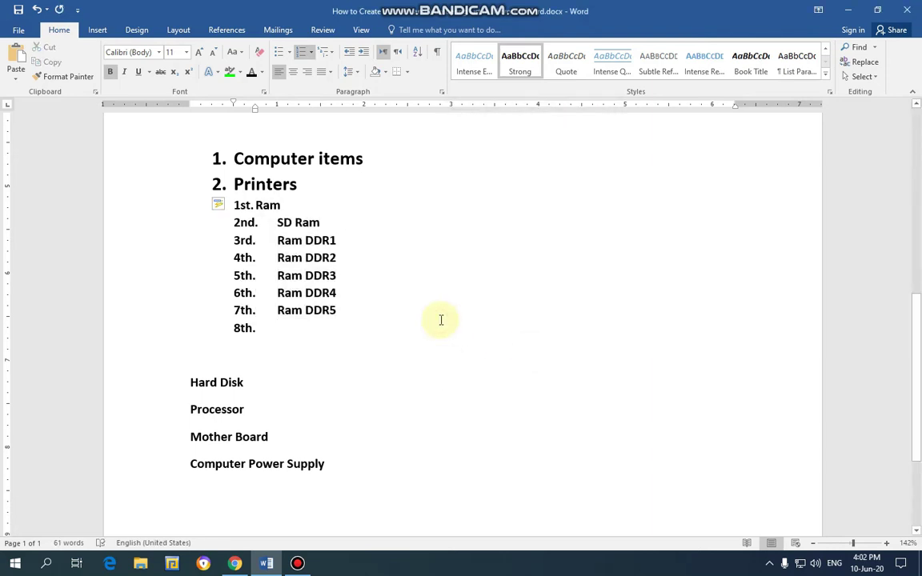
key("ctrl+z")
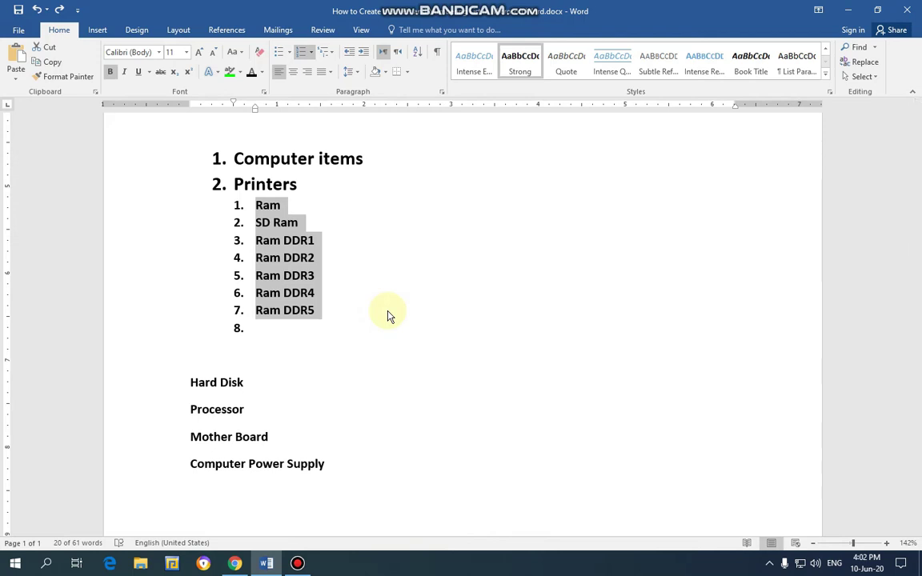
left_click(324, 51)
left_click(601, 171)
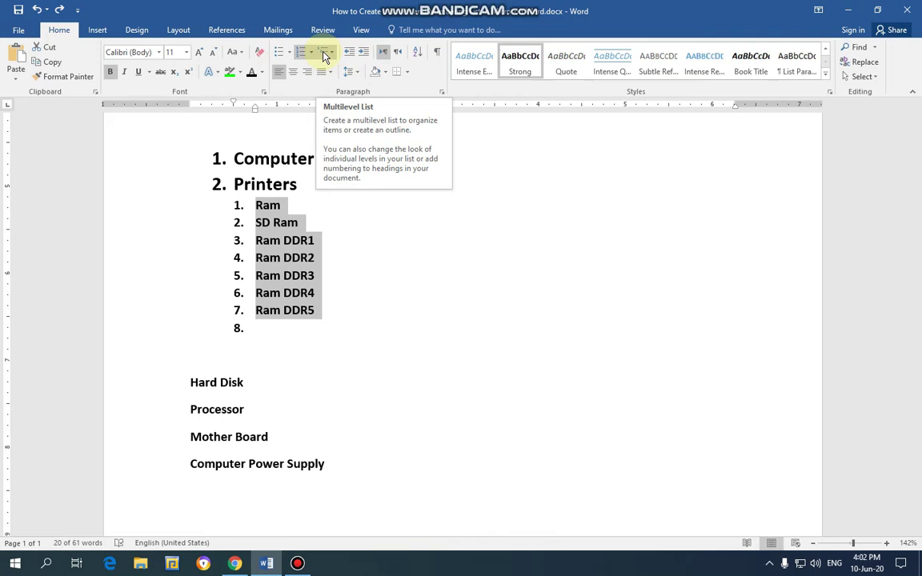
left_click(418, 280)
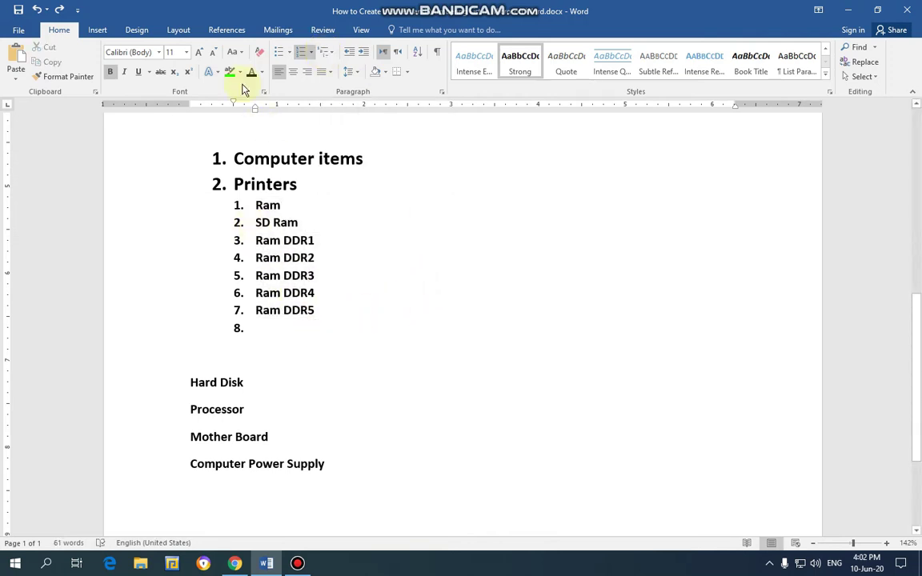
left_click(330, 315)
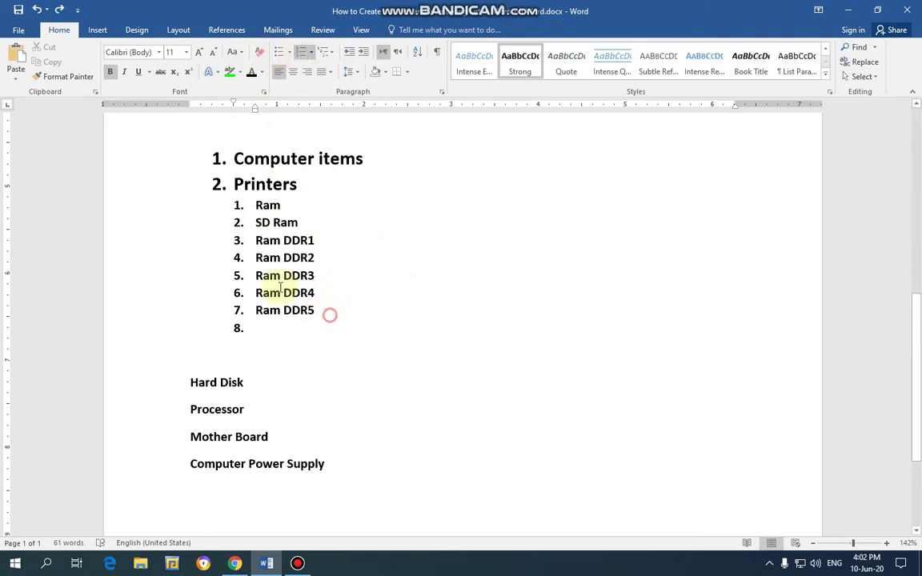
left_click_drag(280, 288, 226, 206)
left_click(282, 385)
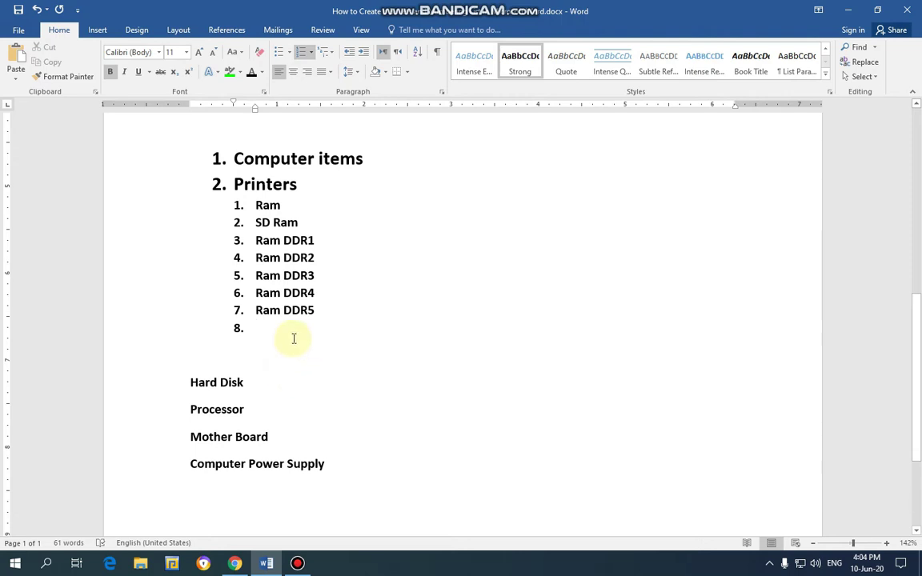
- Delete the empty item number after Ram DDR5 and remove the numbering from the lines Ram to Ram DDR5
key("BackSpace")
left_click_drag(324, 310, 226, 221)
left_click(290, 51)
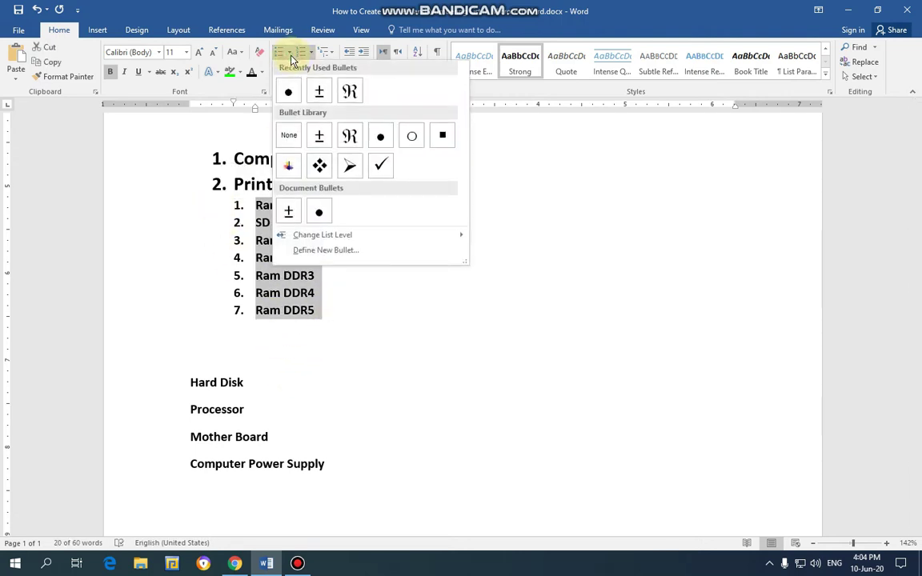
left_click(290, 134)
left_click(344, 290)
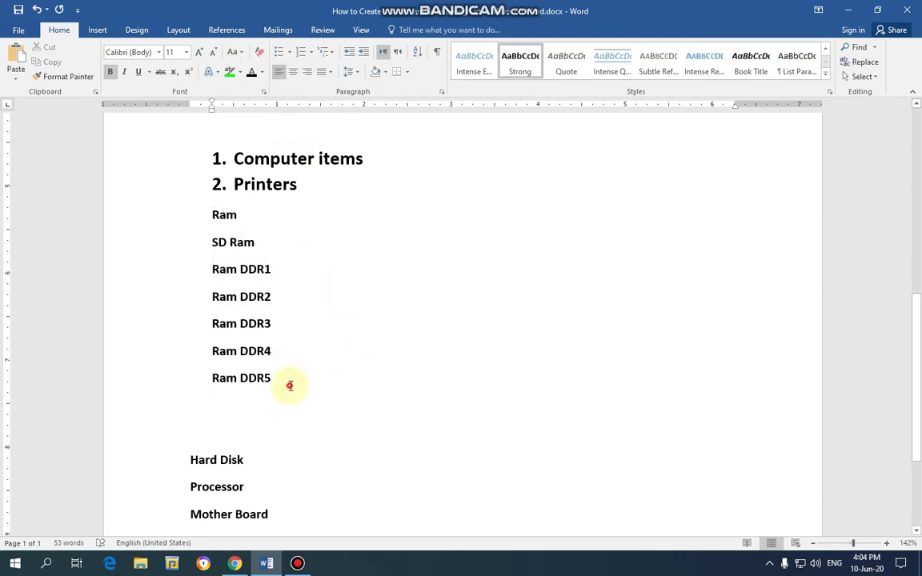
- Apply the default round bullets to the lines from Ram to Ram DDR5, undo them, and apply them again
left_click_drag(290, 383, 207, 227)
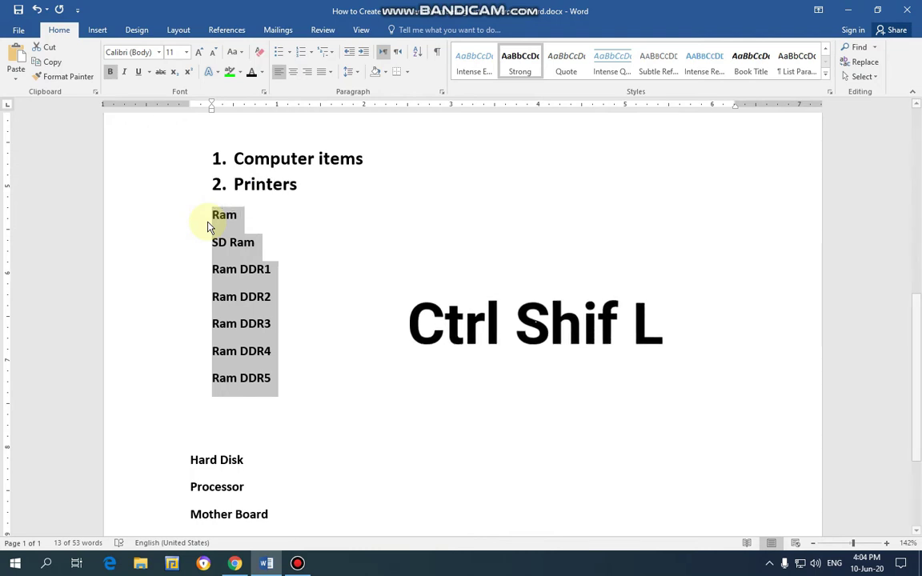
key("ctrl+shift+l")
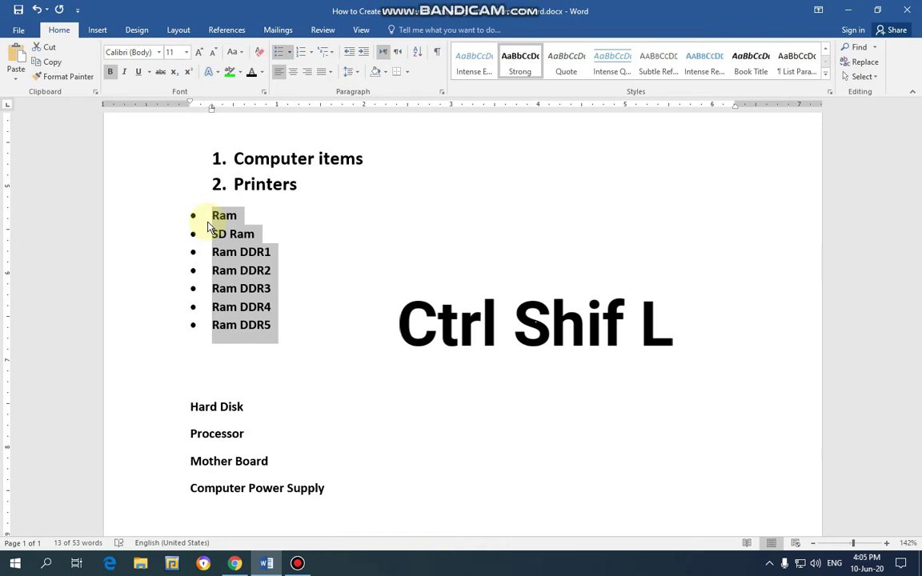
key("ctrl+z")
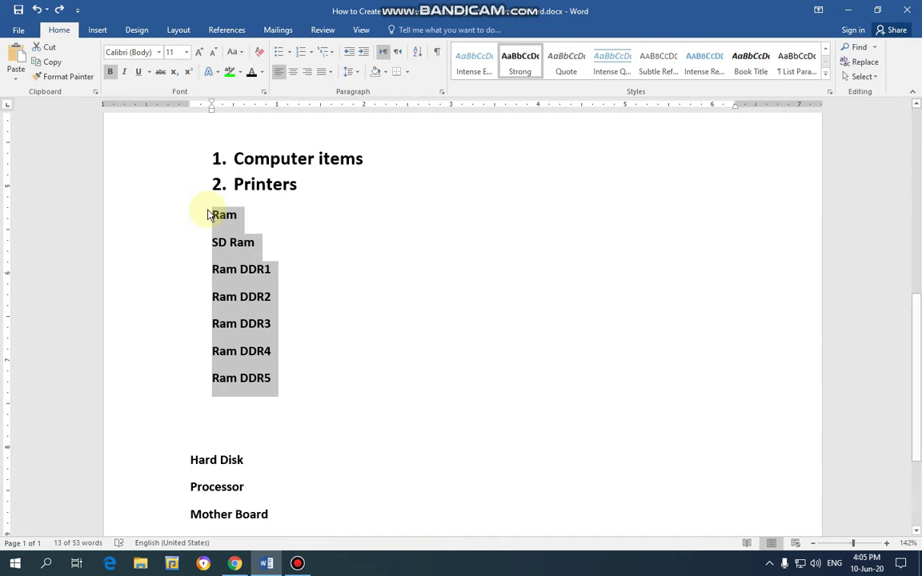
key("ctrl+shift+l")
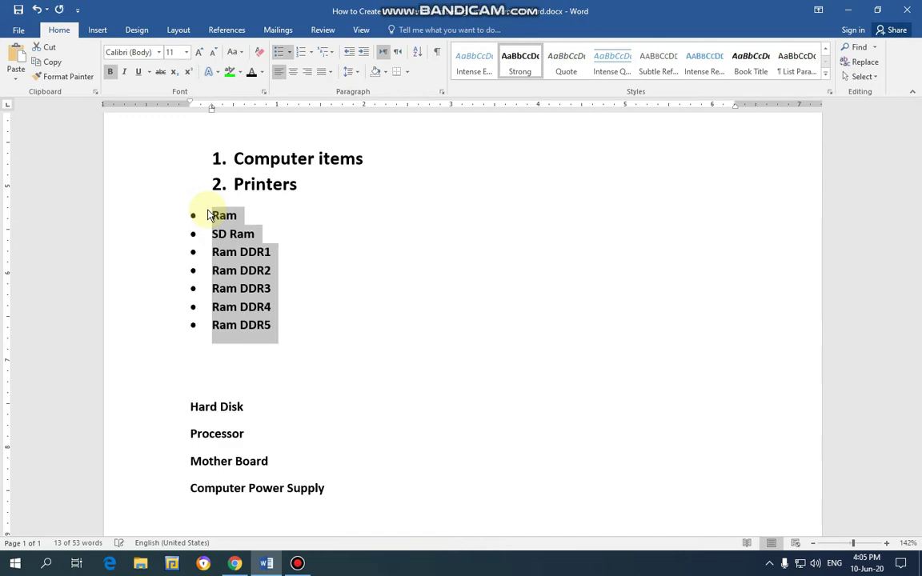
- Set the line spacing of the bulleted Ram list to 1.0
left_click(361, 74)
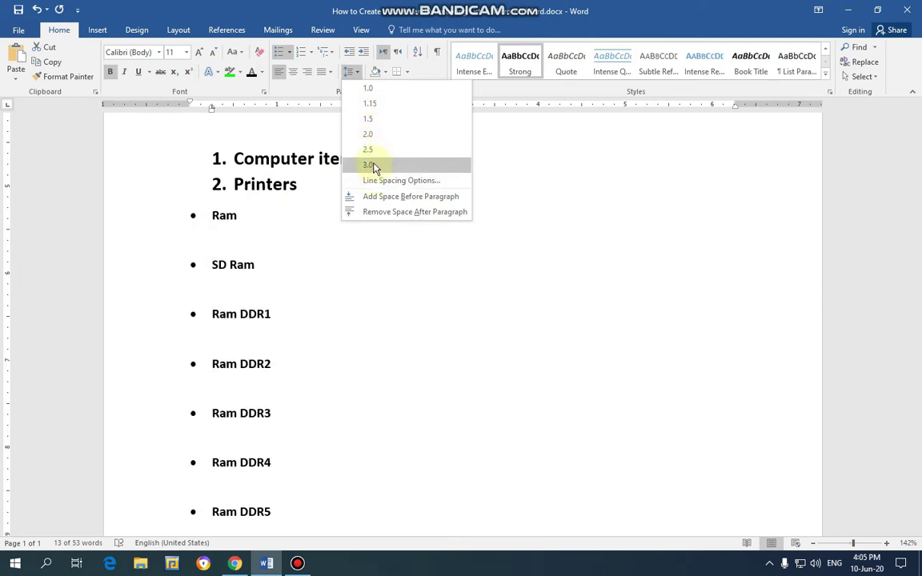
left_click(370, 89)
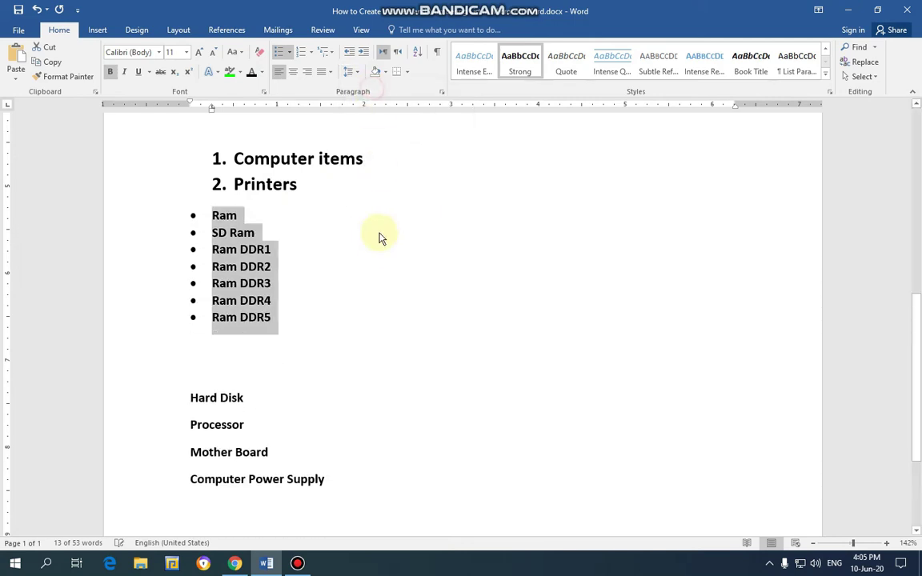
left_click(373, 249)
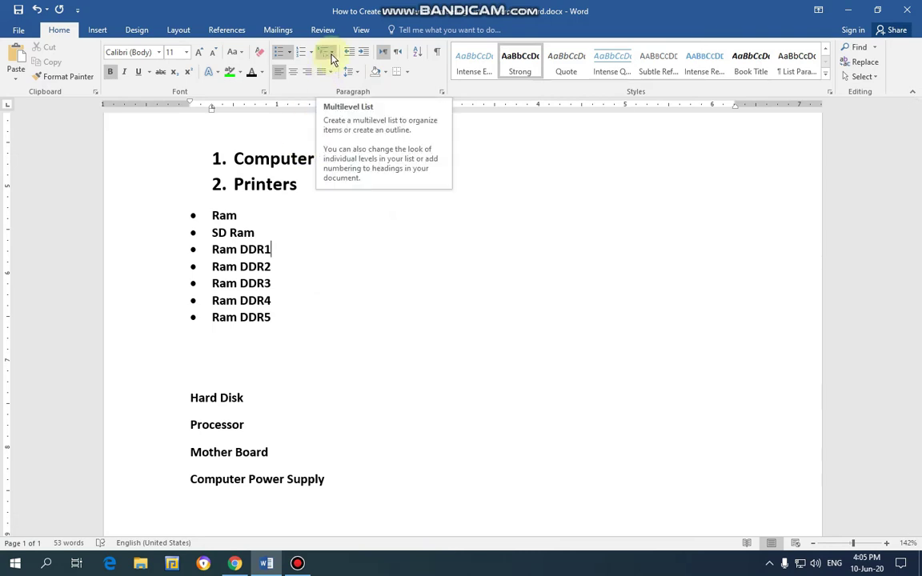
- Apply the 1., 1.1., 1.1.1. multilevel list format from the list library to the Hard Disk line
left_click(370, 343)
scroll(370, 345, "down", 2)
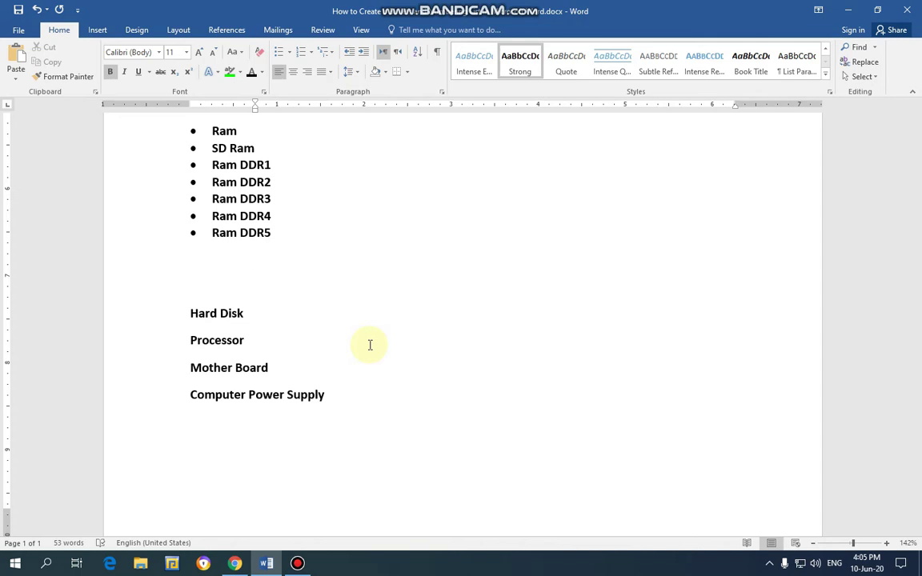
left_click_drag(251, 315, 196, 313)
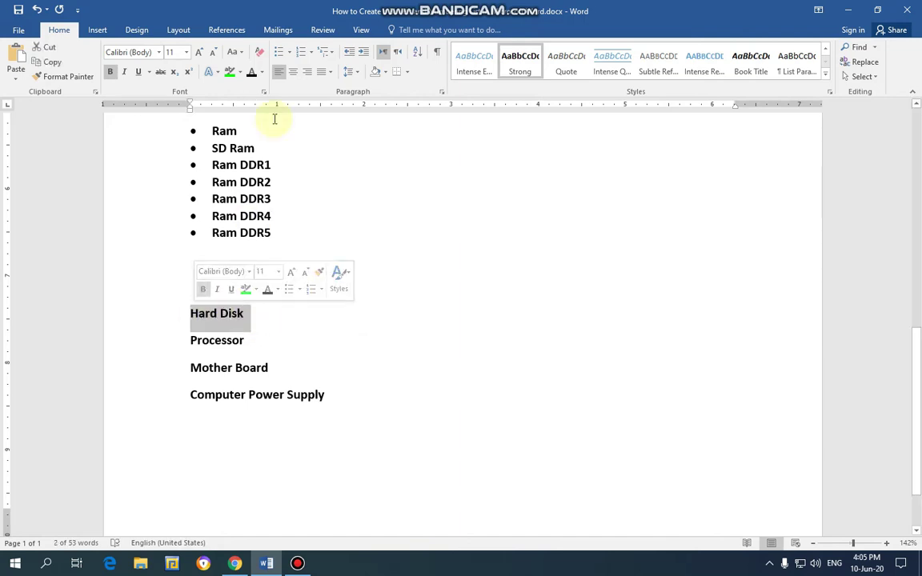
left_click(326, 52)
mouse_move(448, 192)
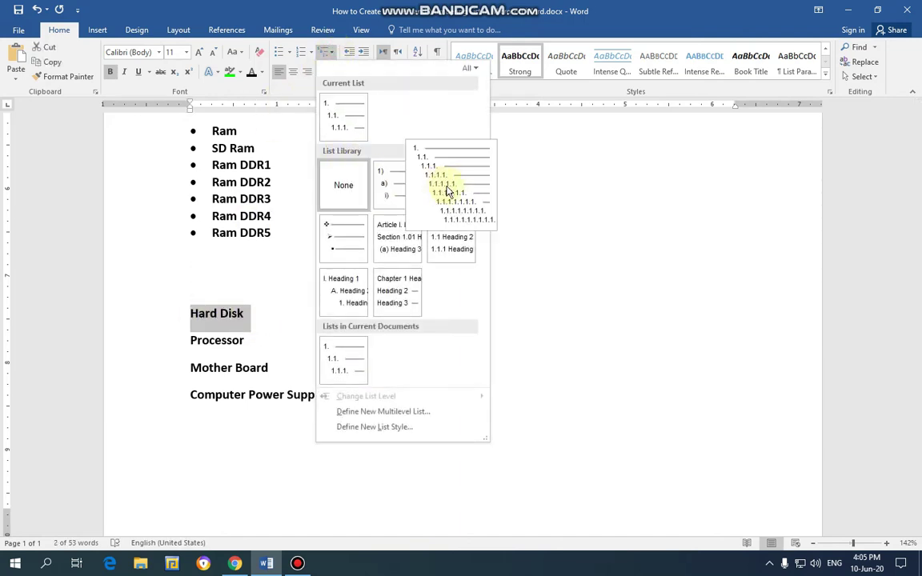
mouse_move(448, 216)
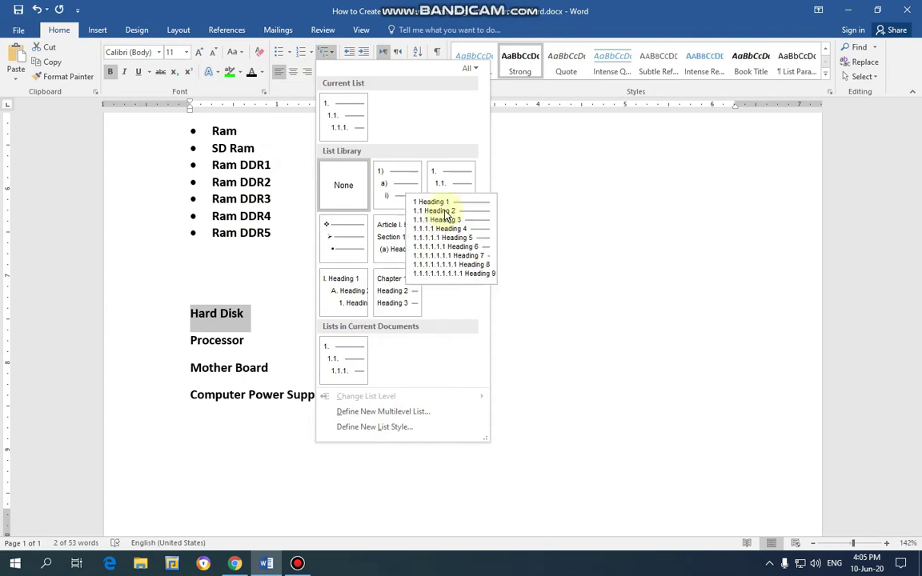
left_click(457, 189)
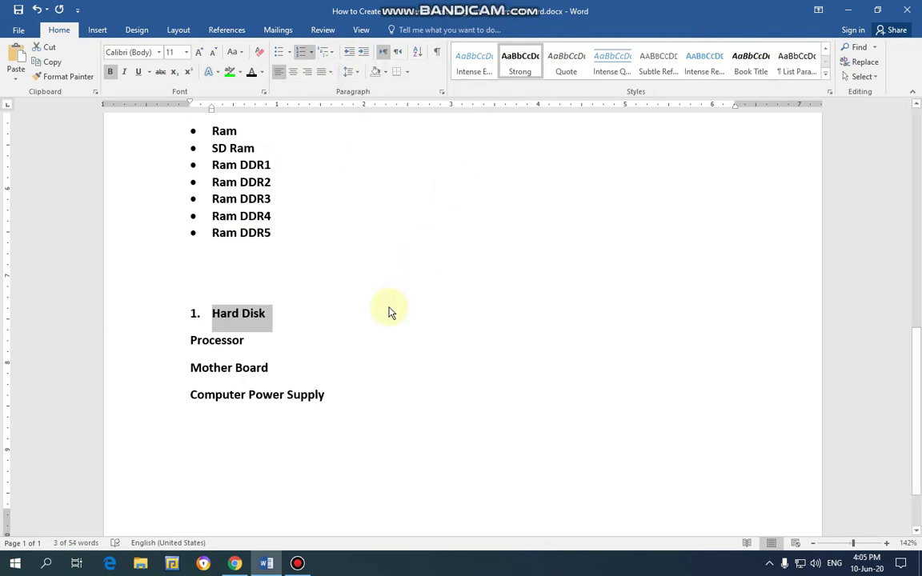
key("Down")
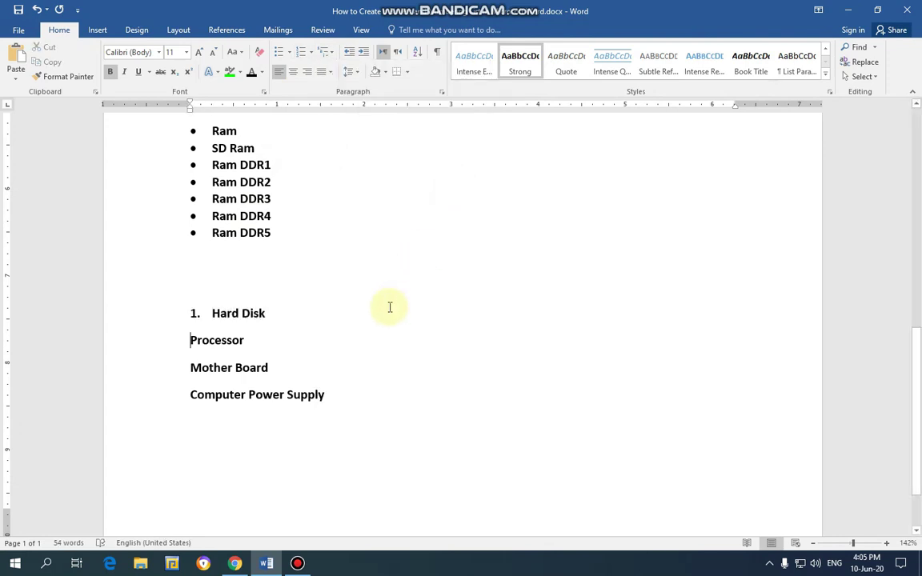
- Add the second-level item "IDE Hard Drive" under Hard Disk
left_click(346, 307)
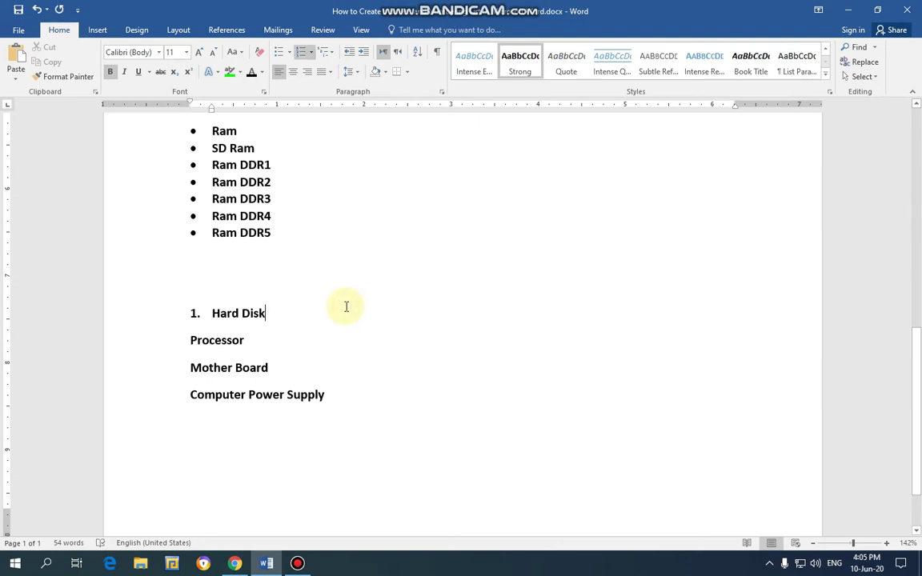
key("Return")
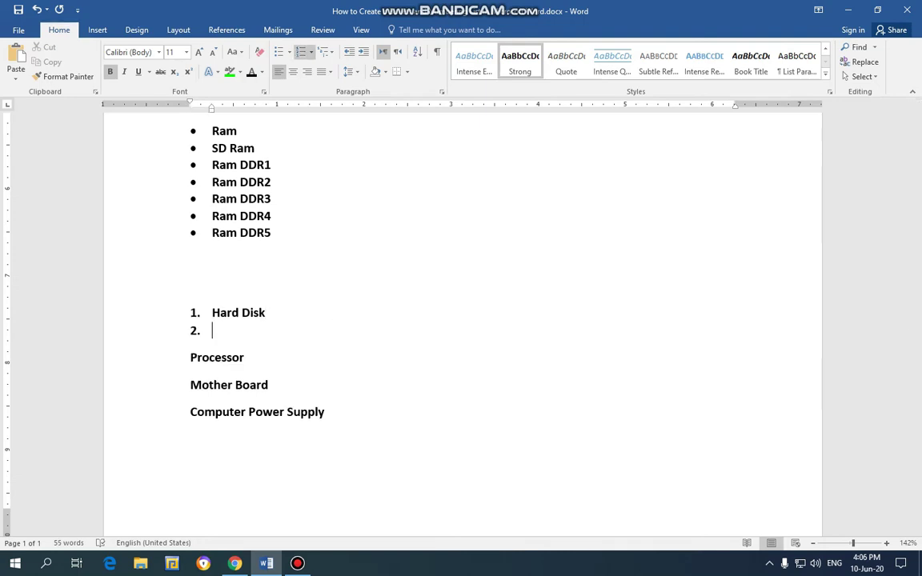
key("Tab")
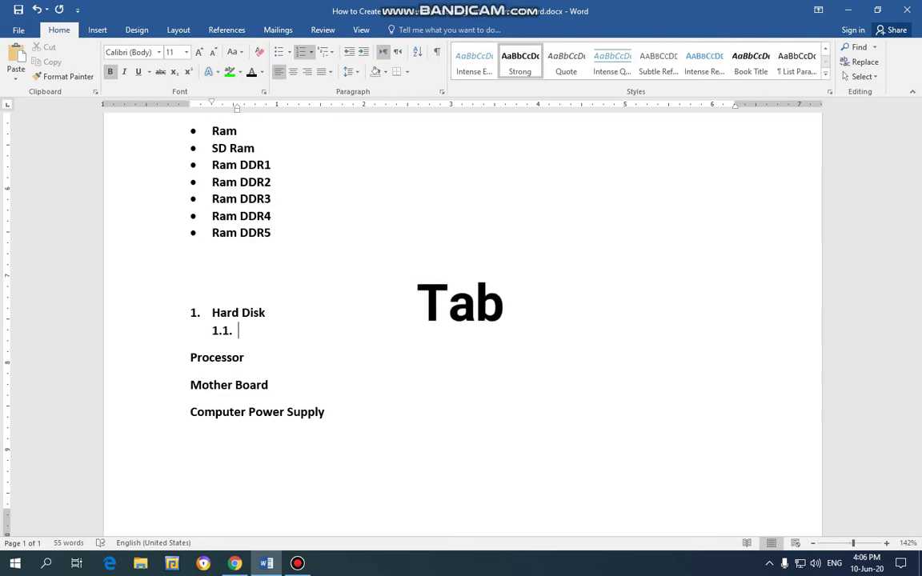
type("I")
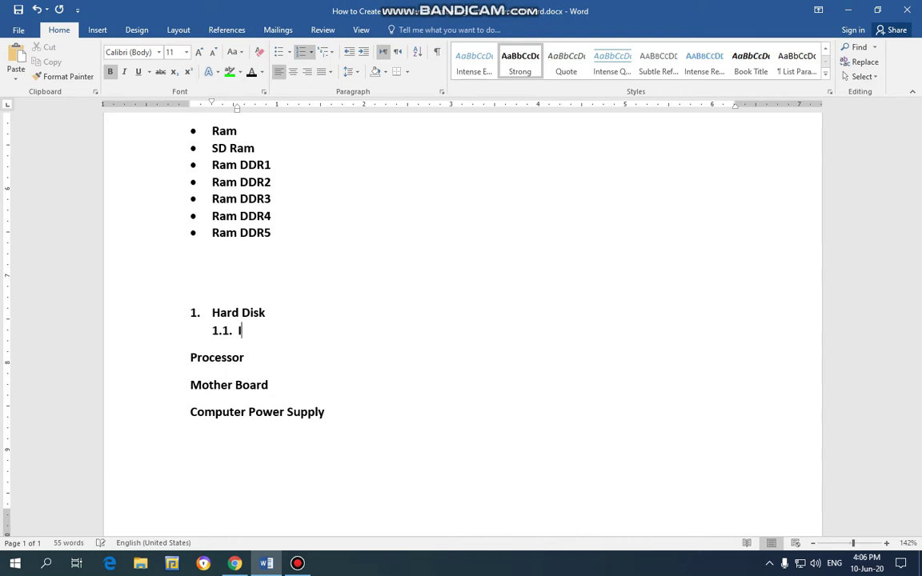
type("DE Hard Dri")
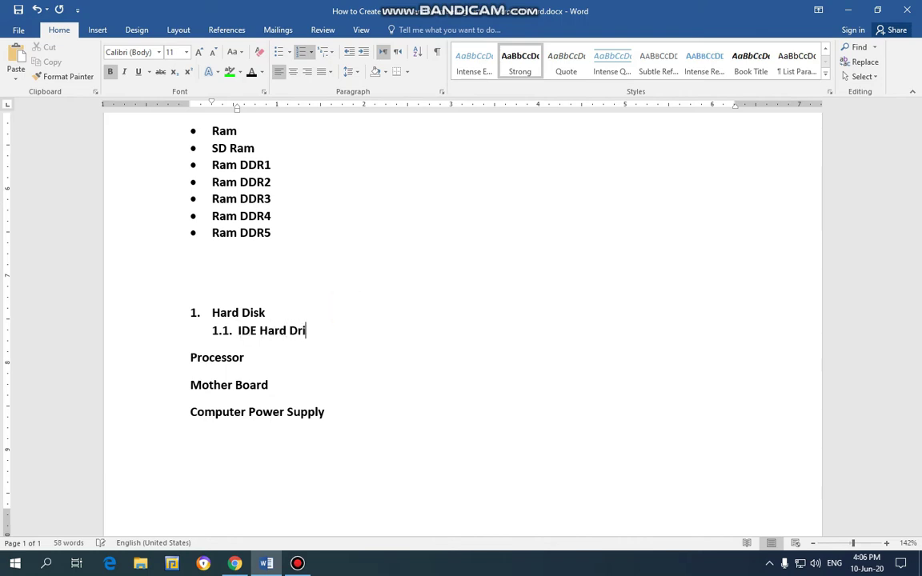
type("ve")
- Add the second-level item "Sata Hard Drive" after IDE Hard Drive
key("Return")
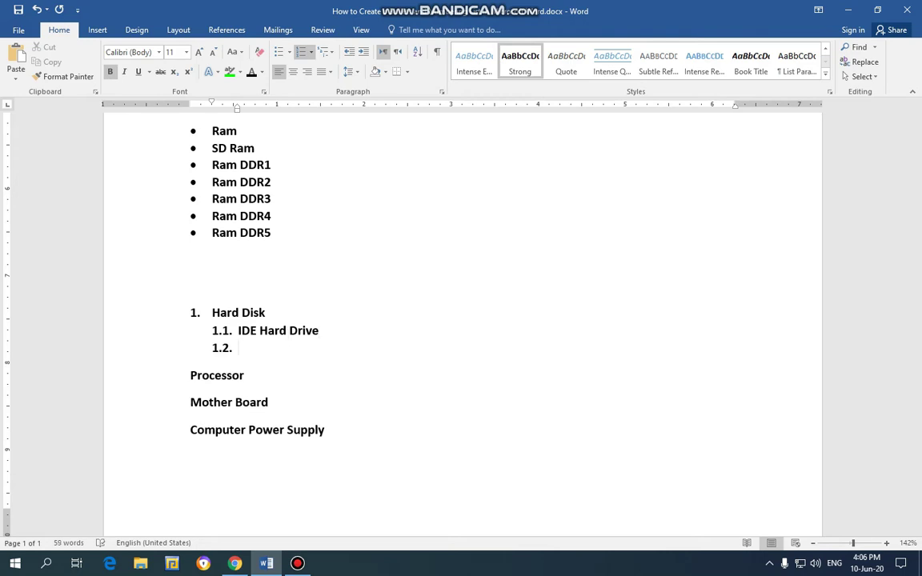
type("SA")
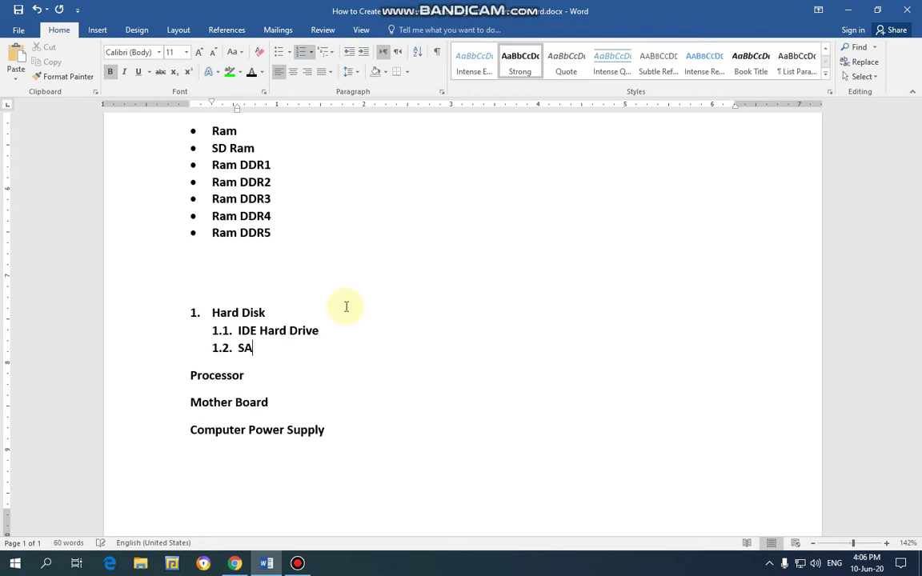
type("ta")
key("BackSpace")
key("BackSpace")
key("BackSpace")
type("ata")
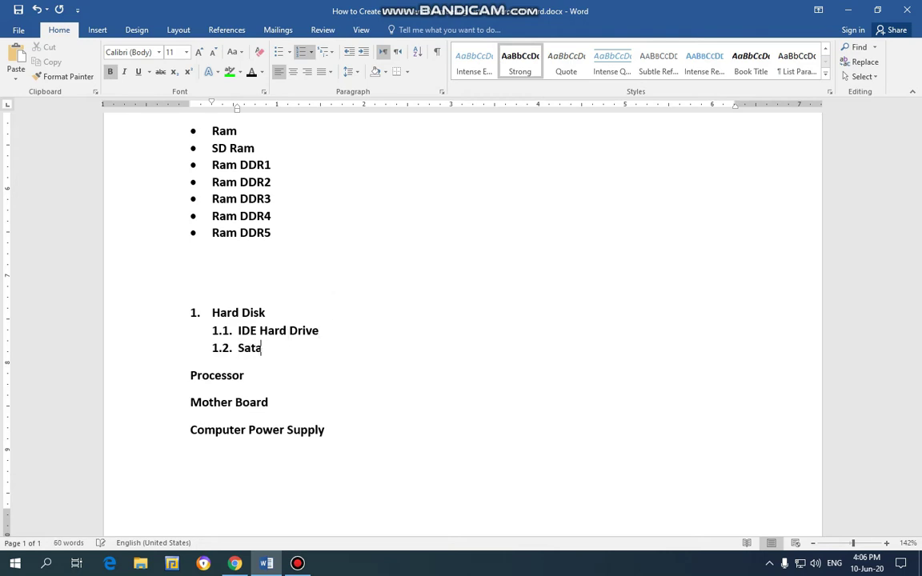
type(" Hard Drive")
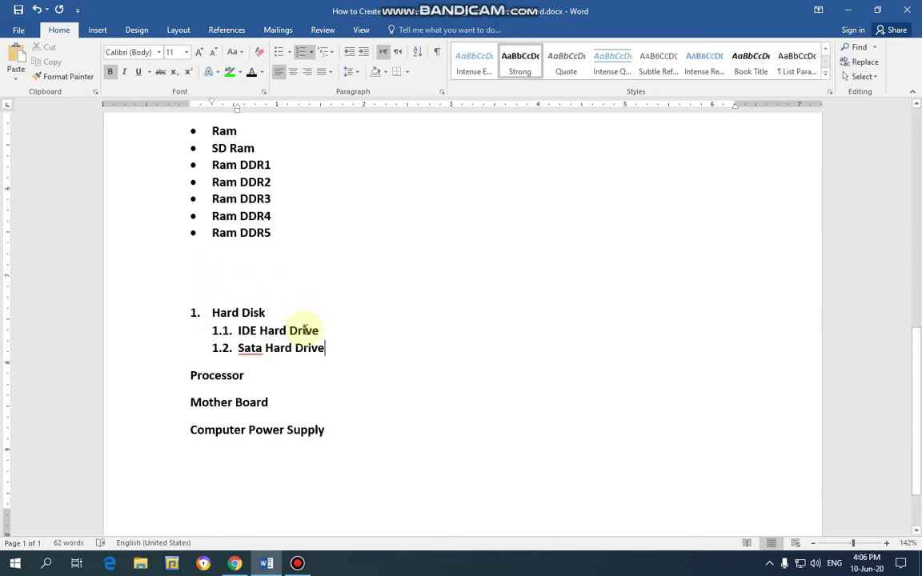
- Add the top-level item "Hard Disk 80" after Sata Hard Drive, with the second-level item "IDE Price 1500" beneath it
key("Return")
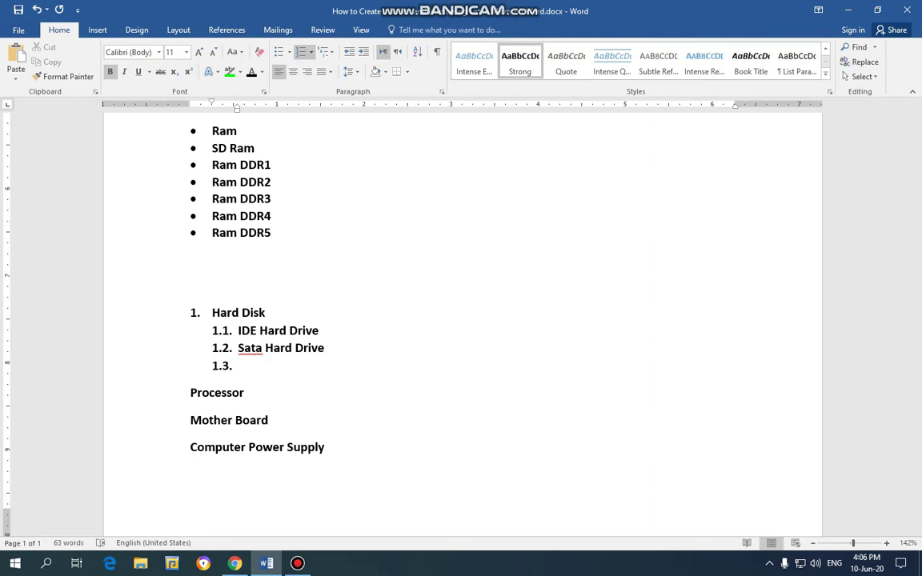
key("shift+Tab")
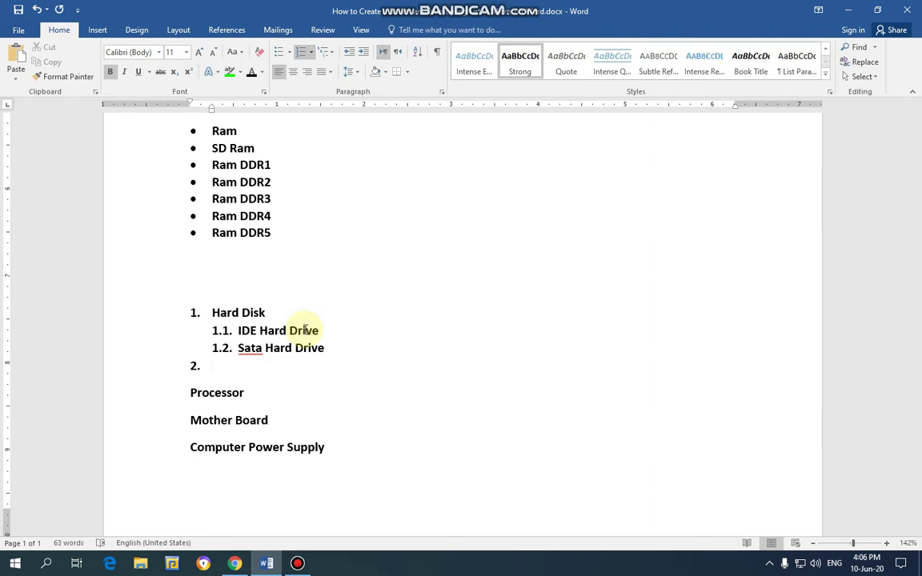
type("Hard Disk 80")
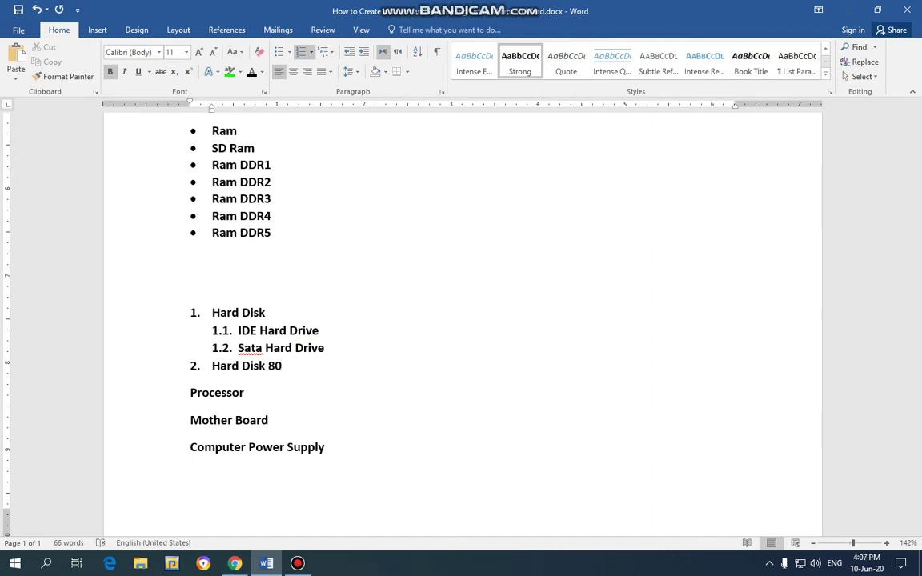
key("Return")
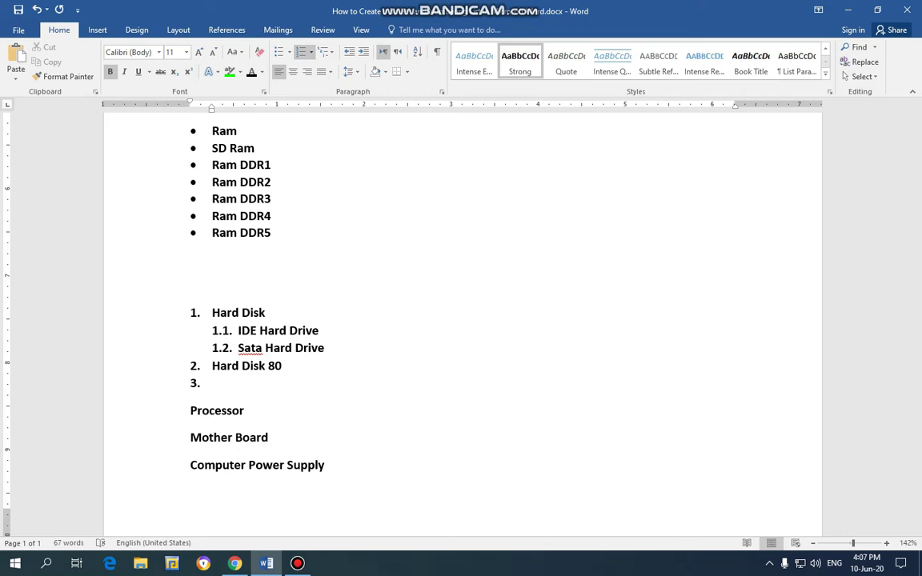
key("Tab")
type("IDE Pr")
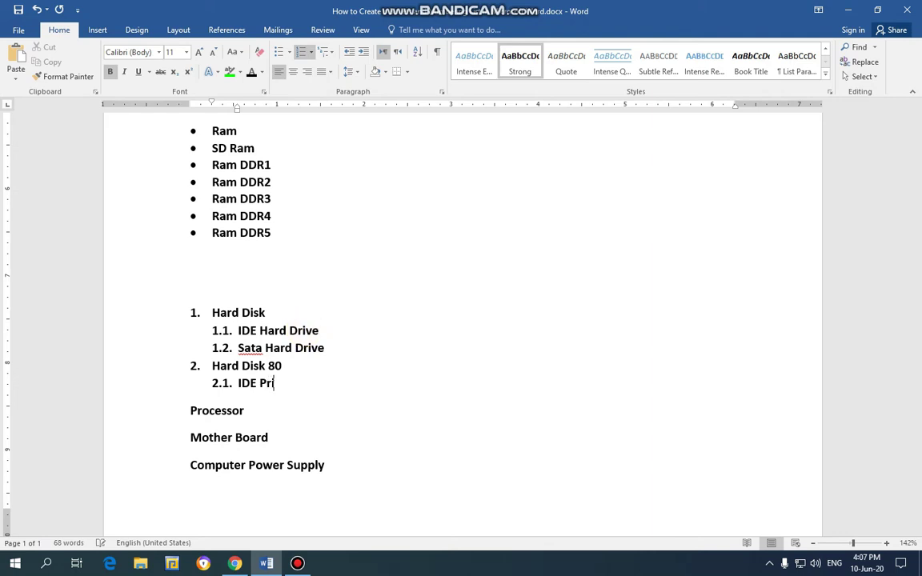
type("ice 1500")
- Add the second-level item "Sata Price 2000" after IDE Price 1500
key("Return")
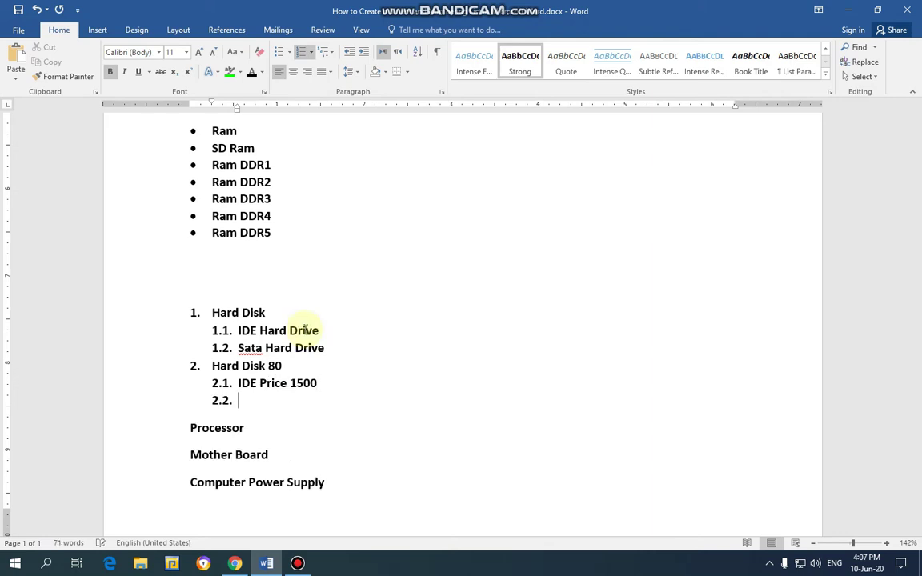
type("Sata 2000")
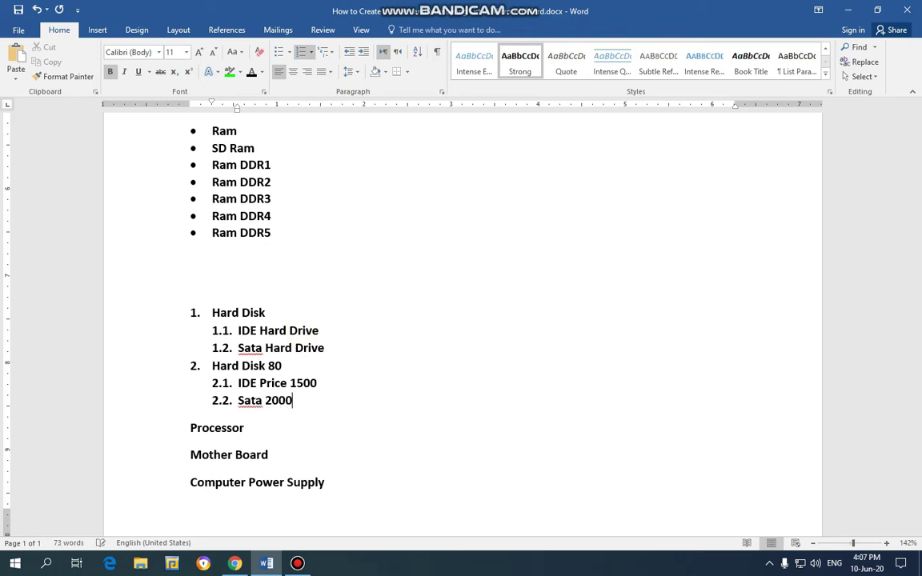
key("Left")
key("Left")
key("Left")
key("Left")
type("Pri")
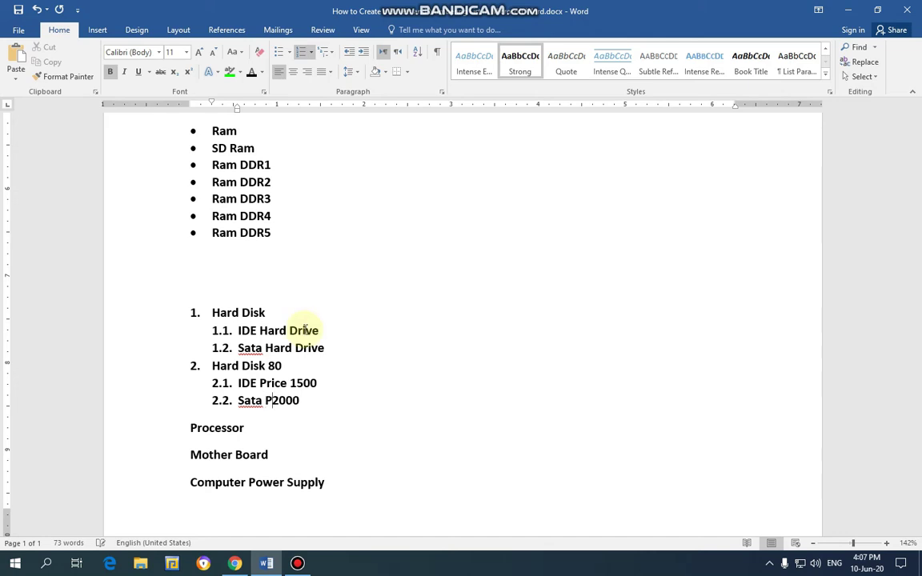
type("ce")
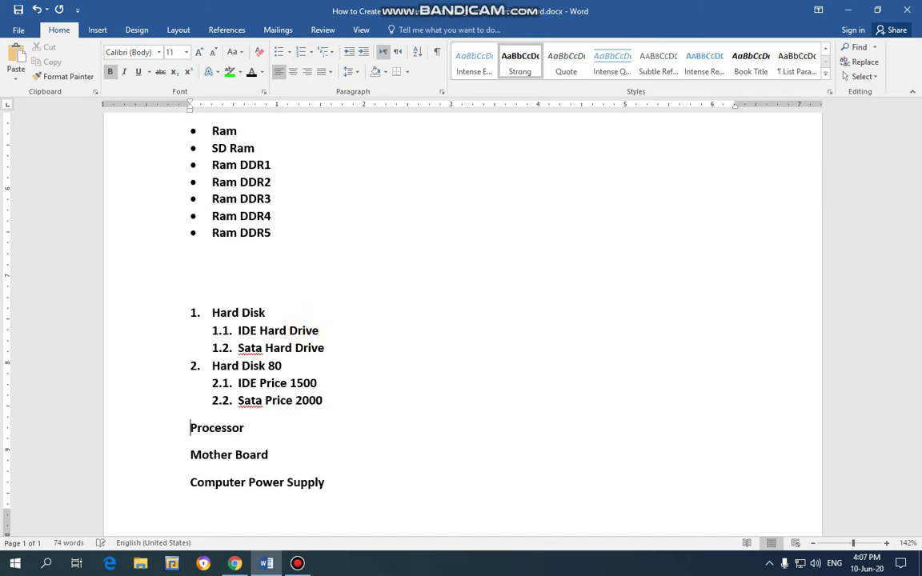
- Add the top-level item "Hard Disk 160" after Sata Price 2000
left_click(323, 400)
key("Return")
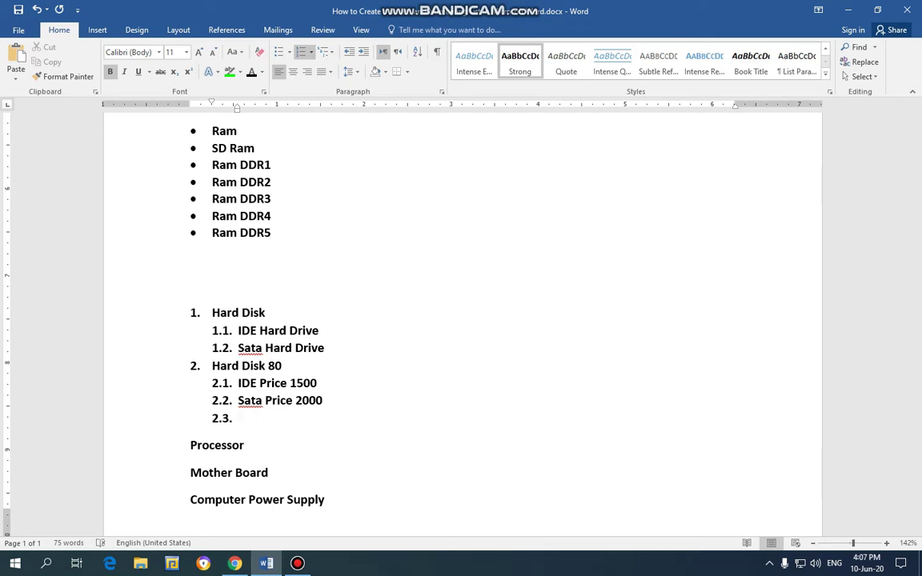
key("shift+Tab")
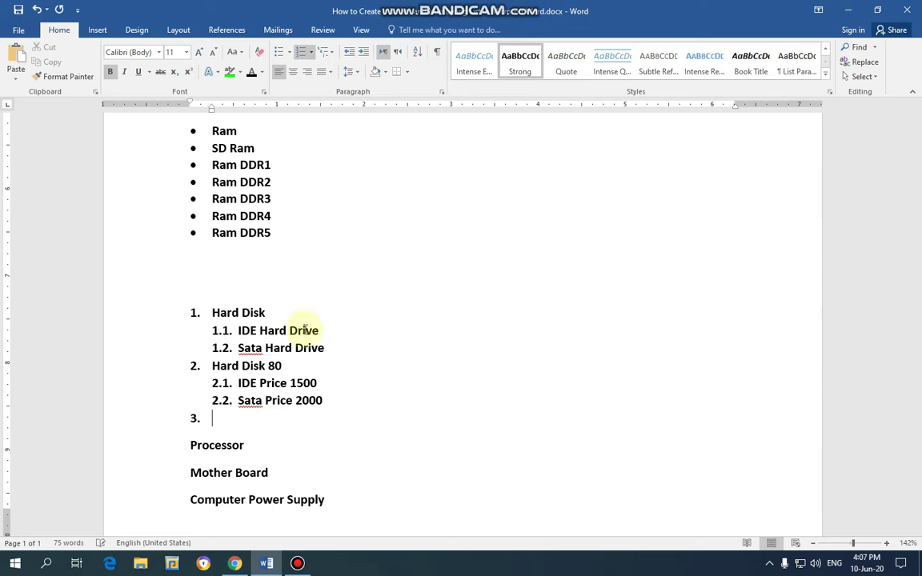
type("Hard Disk")
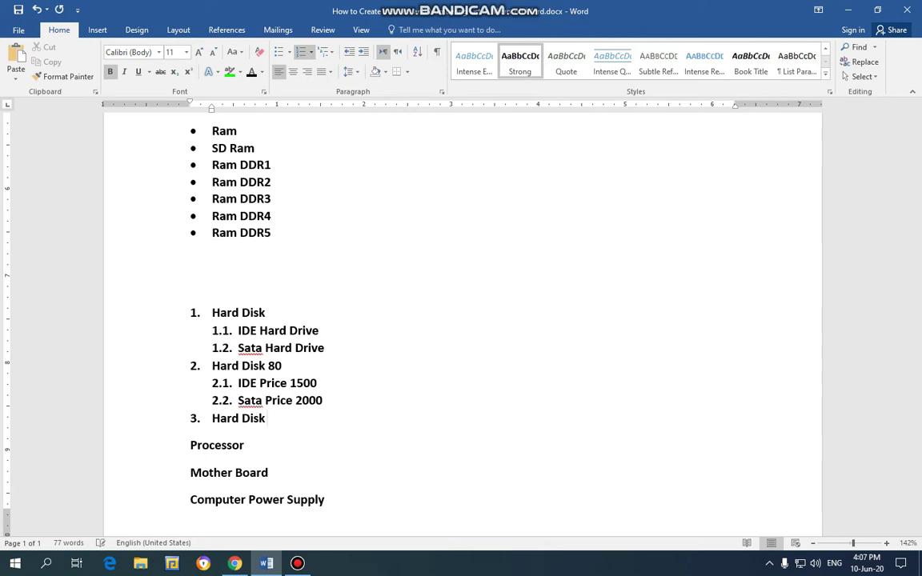
type(" 160")
- Add the second-level items "3000" and "4000" under Hard Disk 160
key("Return")
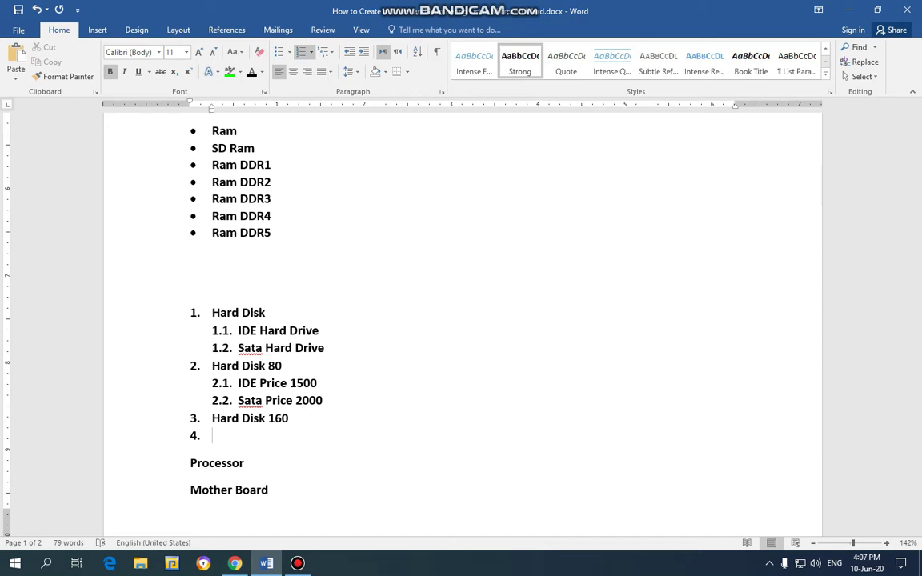
key("Tab")
type("3000")
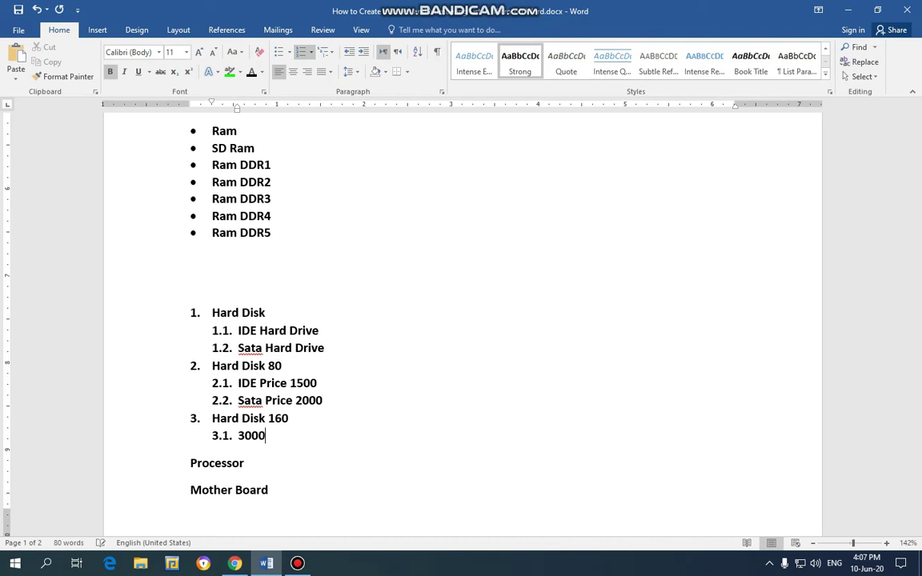
key("Return")
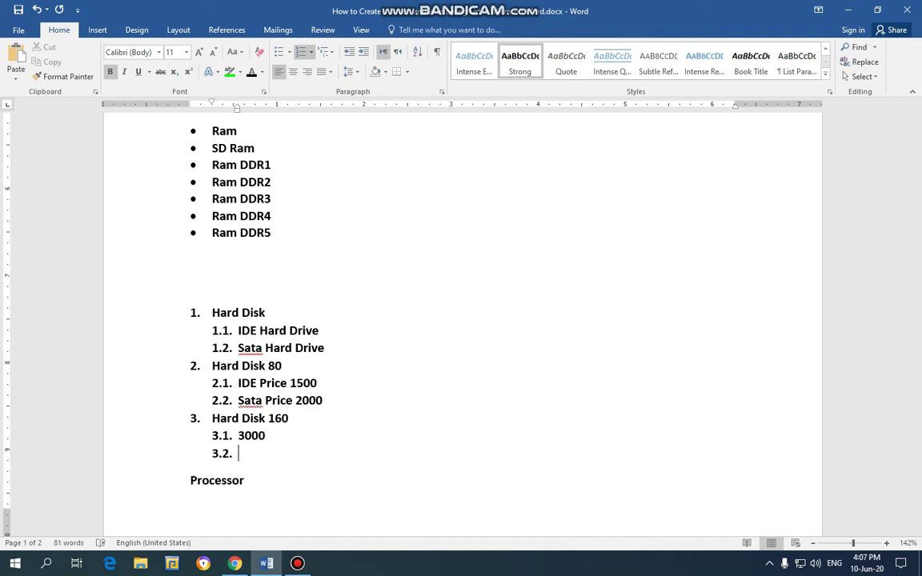
type("4000")
- Add the third-level item "Used hard drive 1500" beneath the second-level item 4000
key("Return")
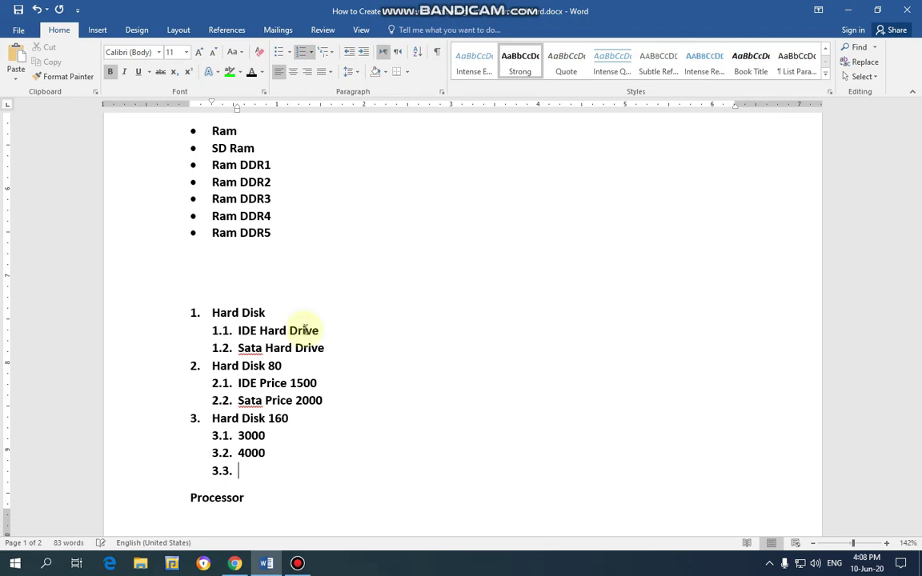
key("alt+shift+Left")
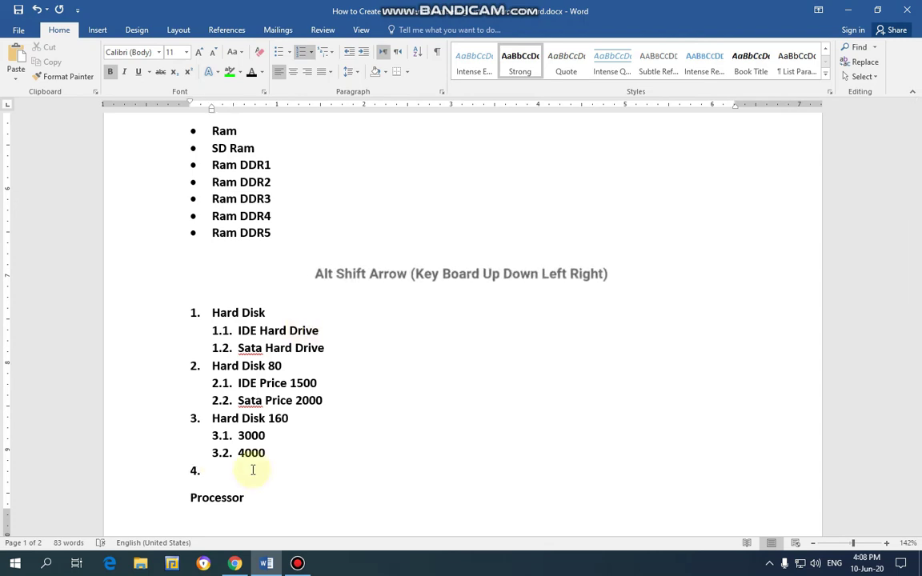
key("alt+shift+Right")
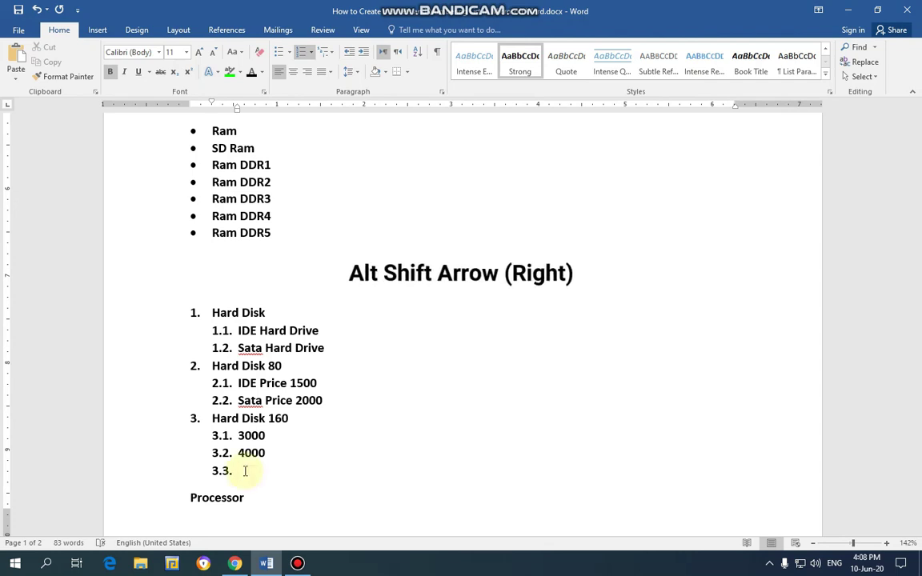
key("alt+shift+Right")
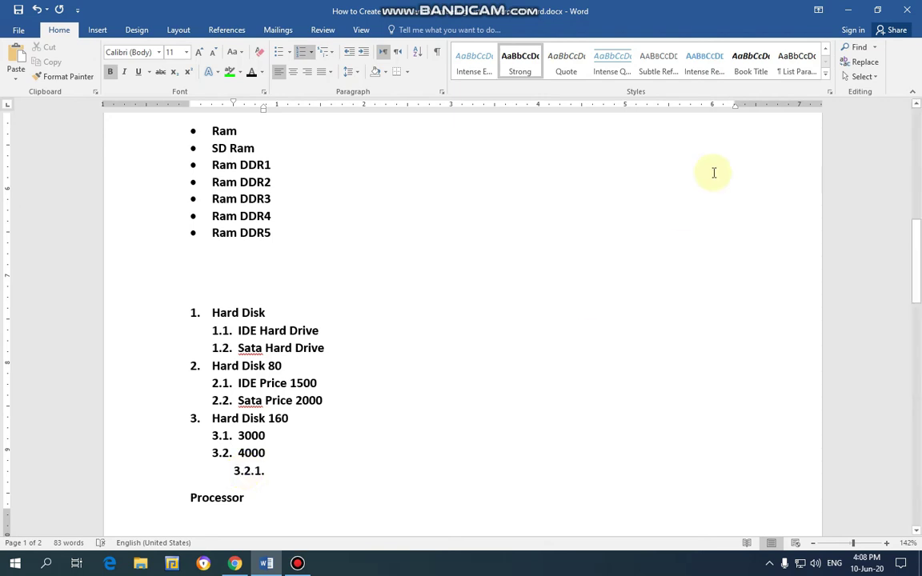
type("use")
key("BackSpace")
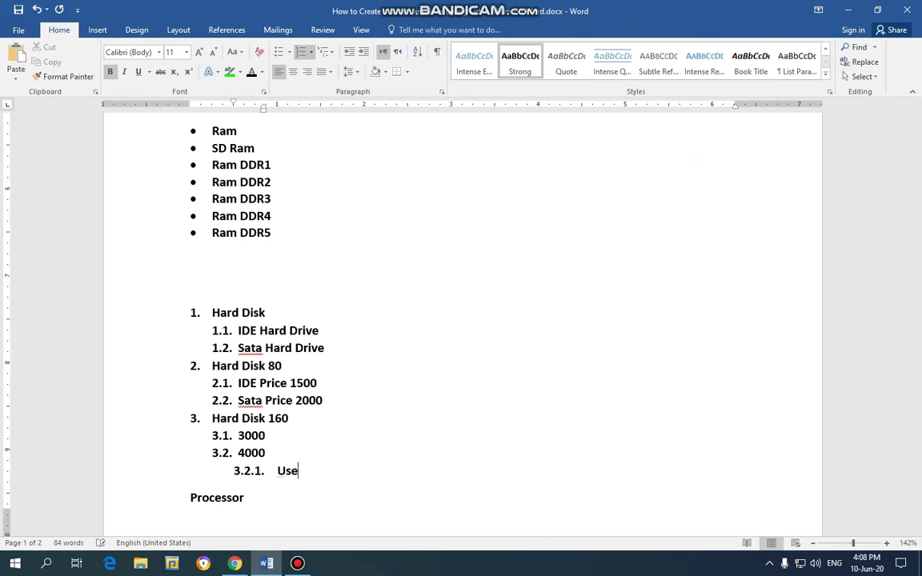
type("d hard drive ")
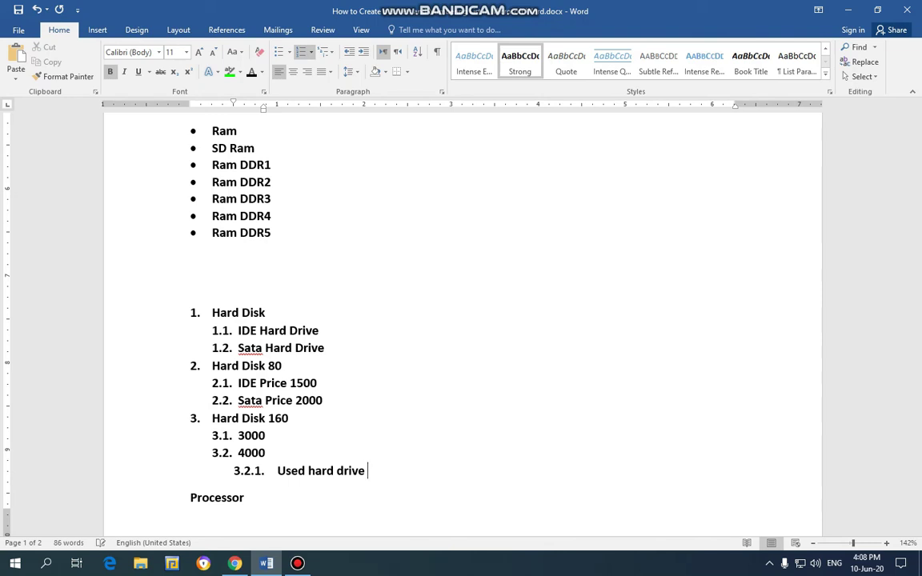
type("1500")
- Add the third-level item "Used hard IDE 1000" after Used hard drive 1500
key("Return")
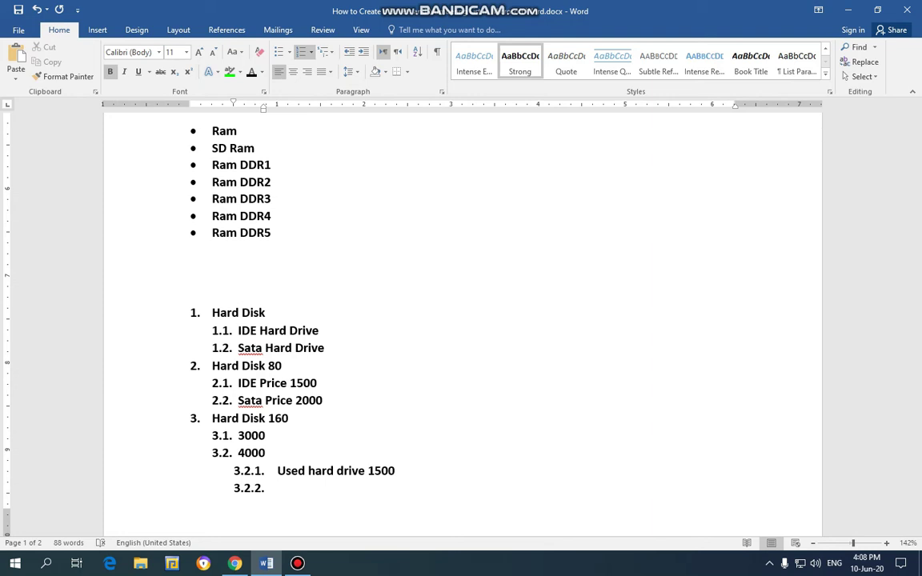
type("Ued")
key("BackSpace")
key("BackSpace")
type("sed hard IDE ")
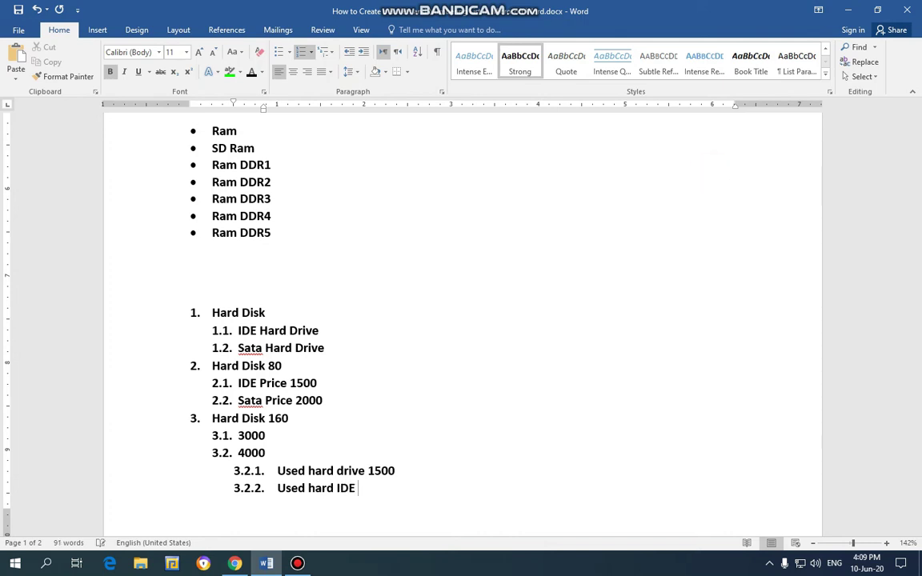
type("1000")
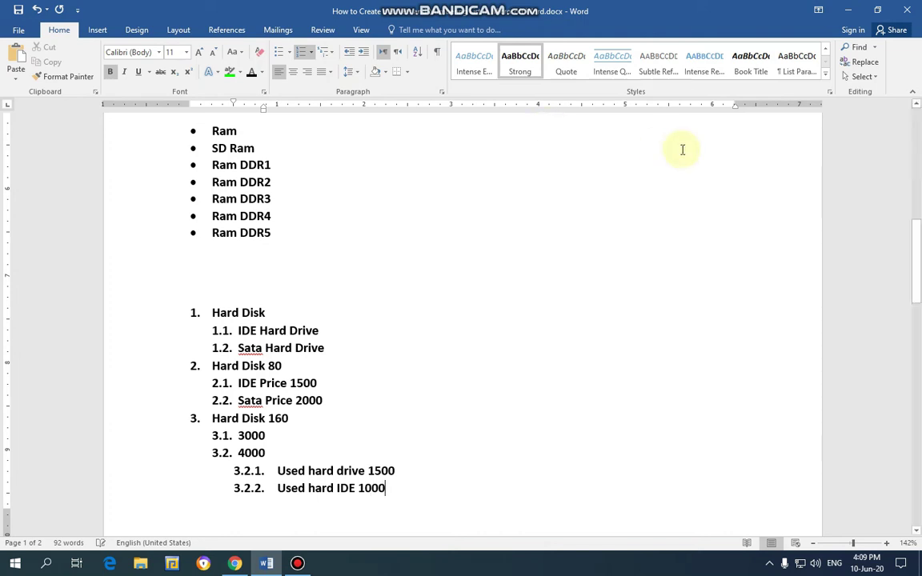
scroll(600, 270, "down", 2)
key("Return")
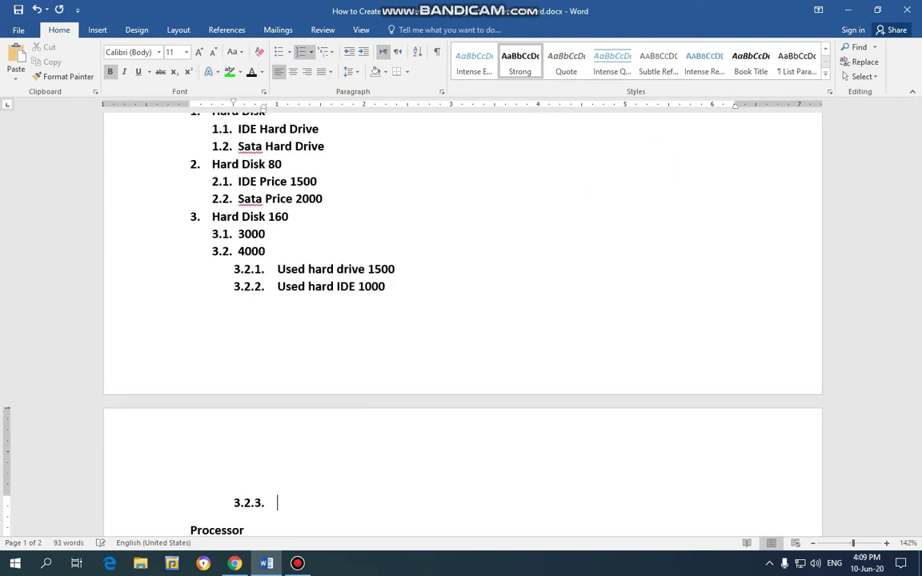
key("ctrl+z")
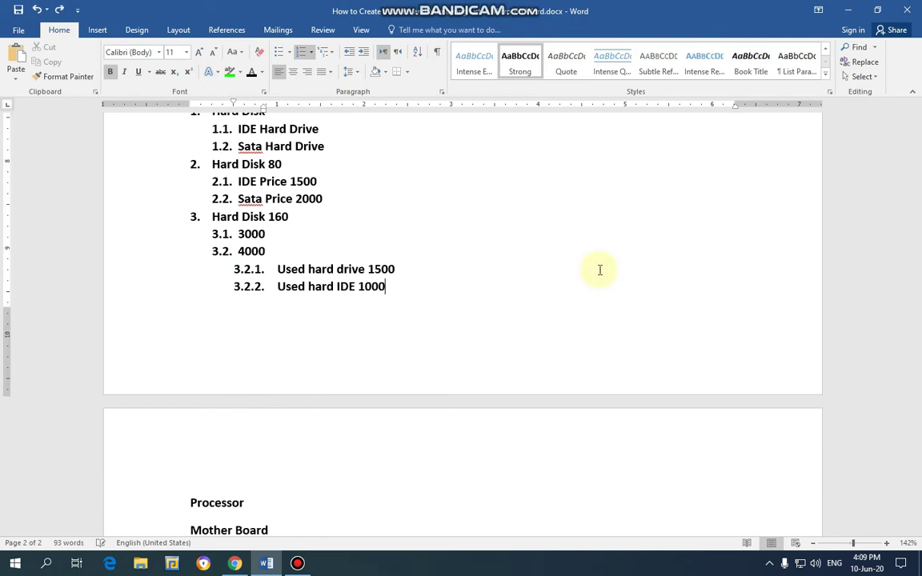
- Cut the whole multilevel hard disk list, from Hard Disk to Used hard IDE 1000
scroll(599, 269, "up", 2)
scroll(478, 325, "down", 1)
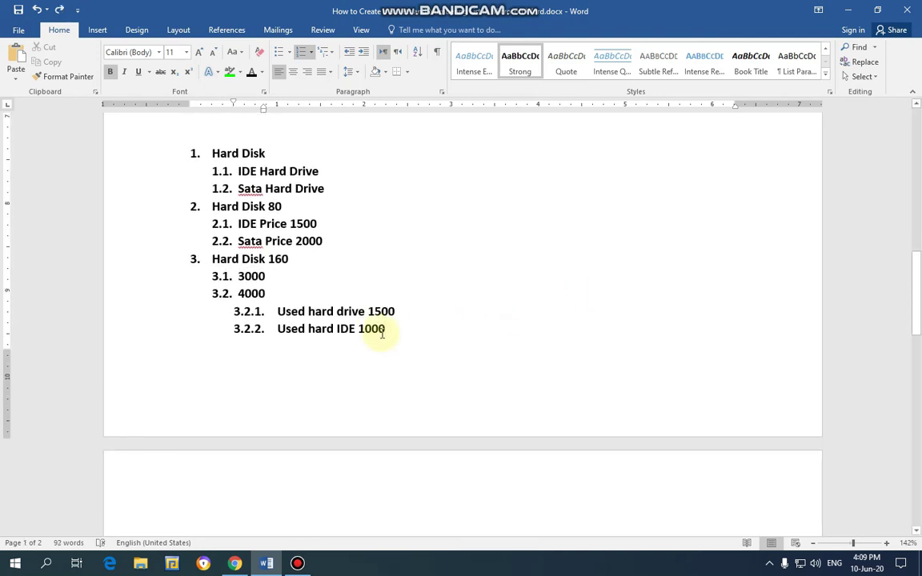
left_click_drag(397, 329, 194, 152)
key("ctrl+x")
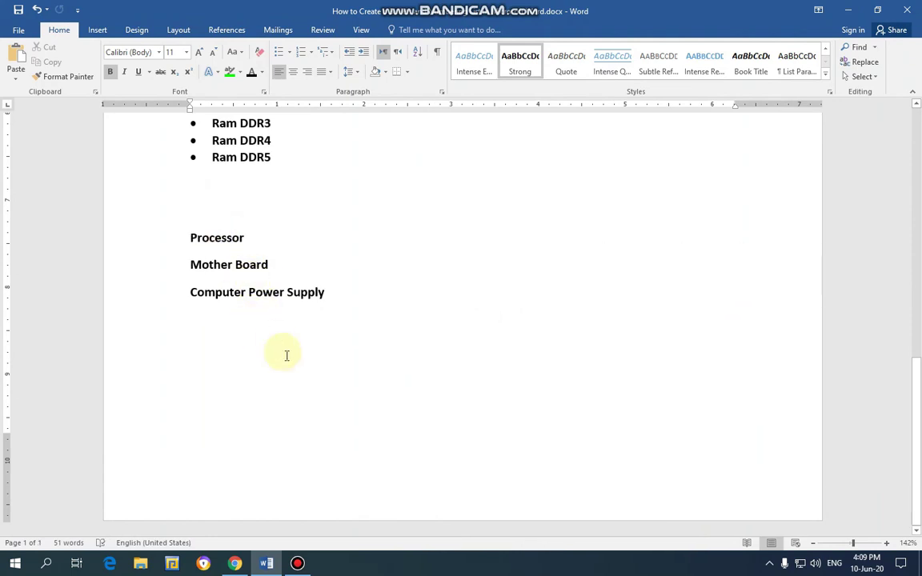
- Add four blank paragraphs and a page break after Computer Power Supply, and paste the cut hard disk list on the new page
left_click(296, 365)
left_click(361, 303)
key("ctrl+Return")
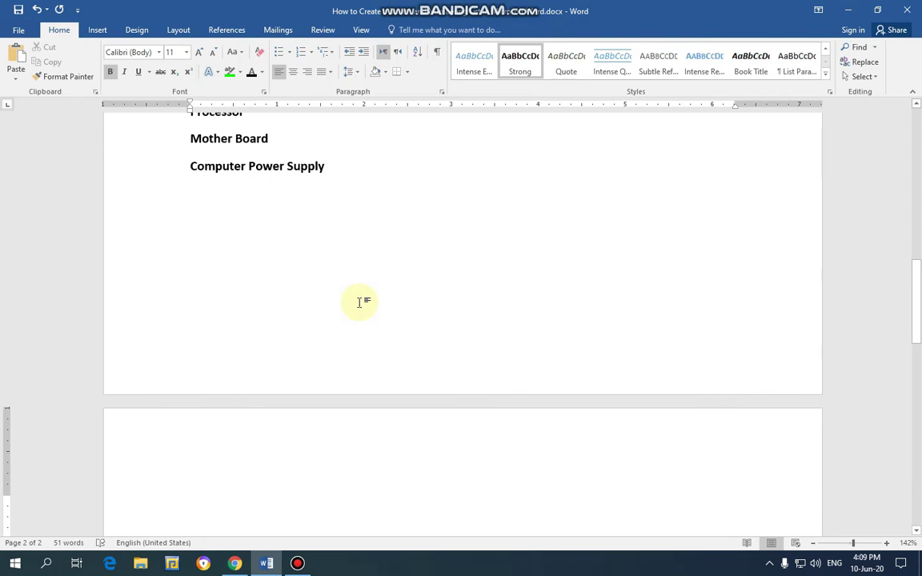
key("BackSpace")
key("Return")
key("Return")
key("Return")
key("Return")
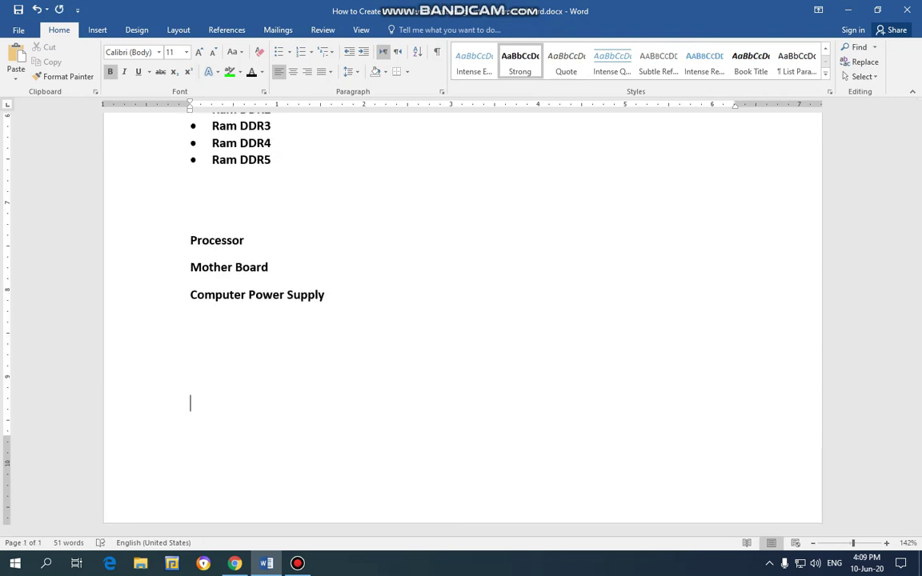
key("ctrl+Return")
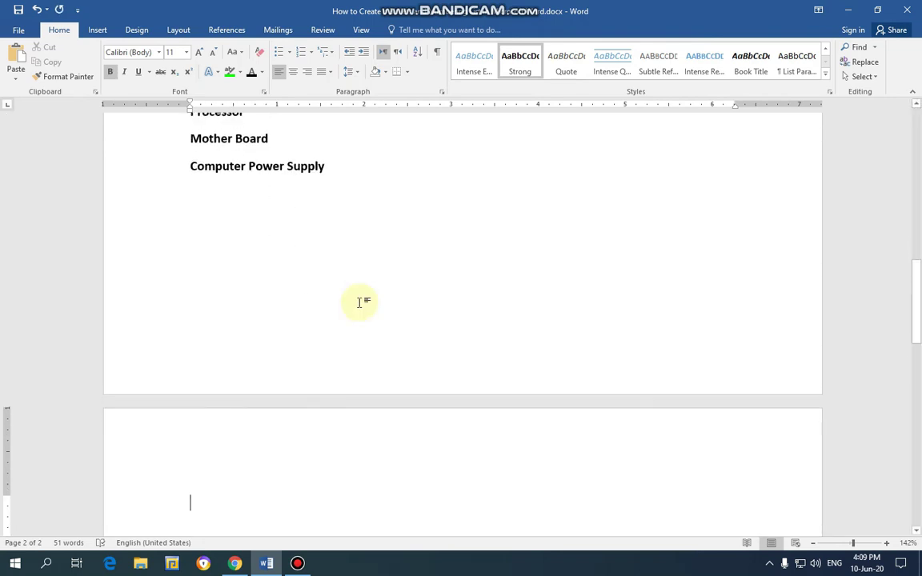
key("ctrl+v")
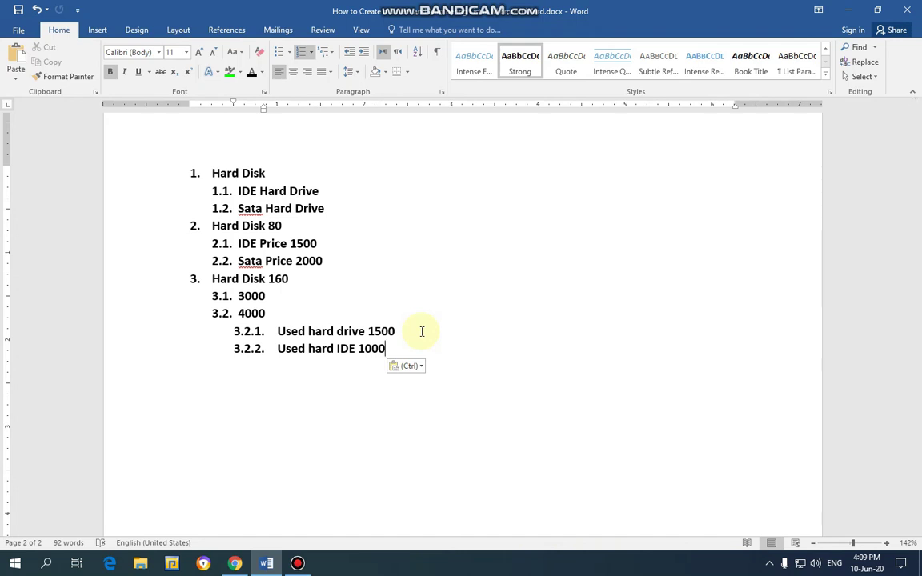
- Start a new list item after Used hard IDE 1000 and promote it to the top level
key("Return")
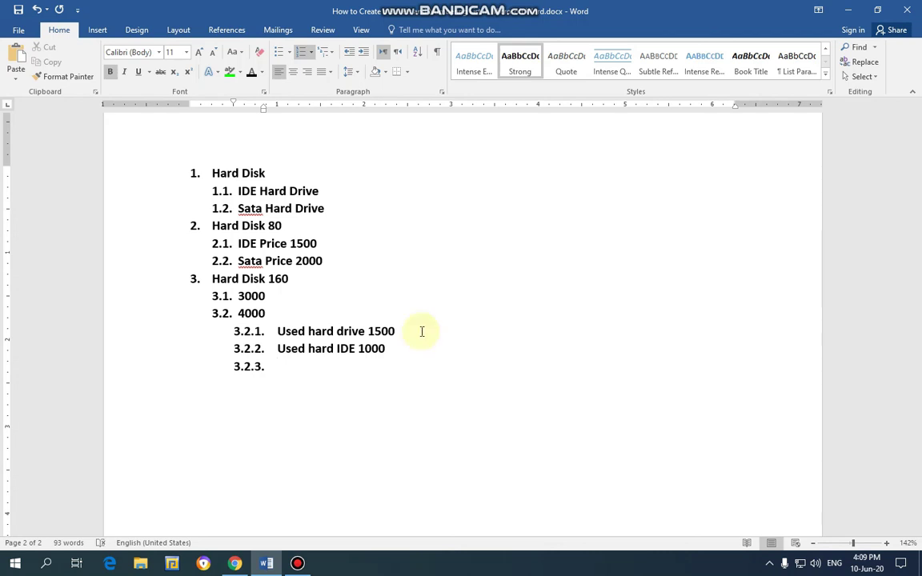
key("Tab")
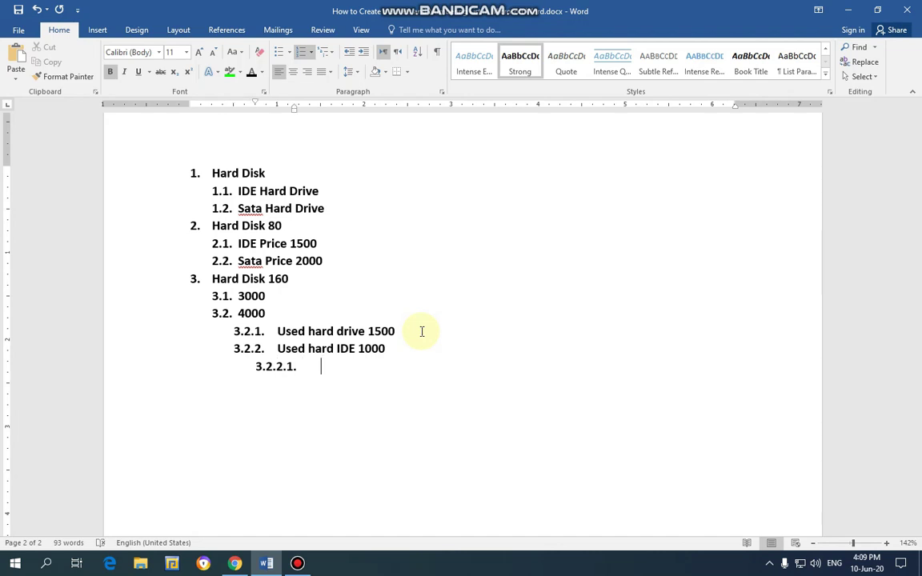
key("shift+Tab")
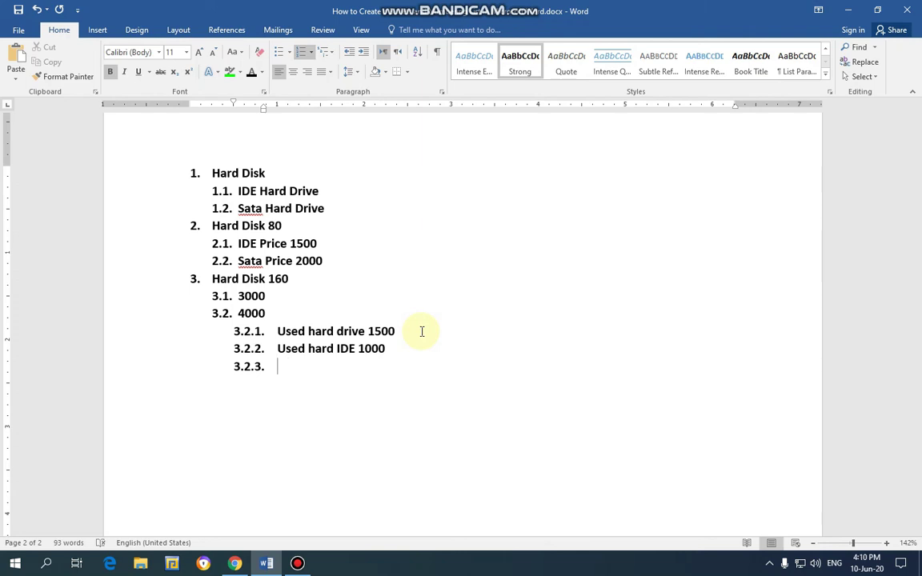
key("shift+Tab")
key("shift+Tab")
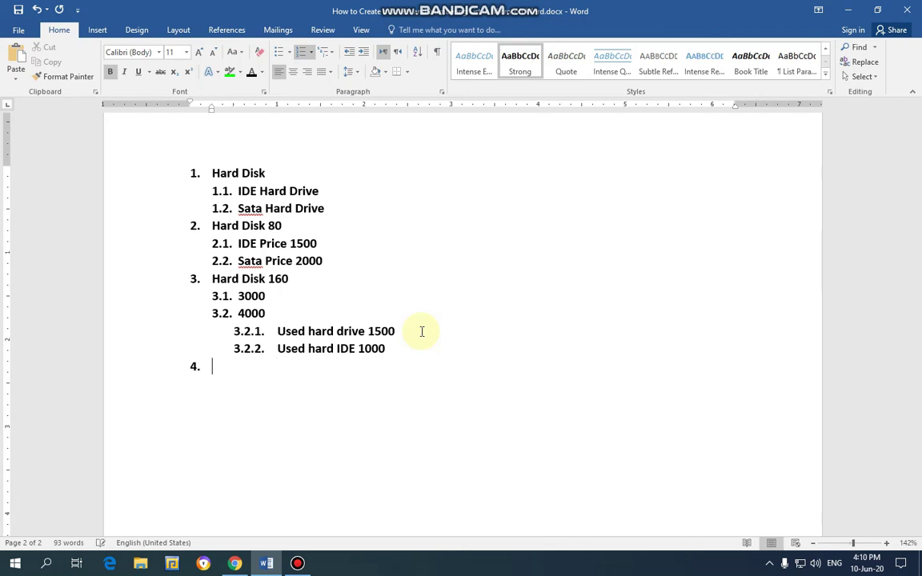
- Demote the empty fourth item to the eighth list level and promote it back to the top level
key("Tab")
key("Tab")
key("Tab")
key("Tab")
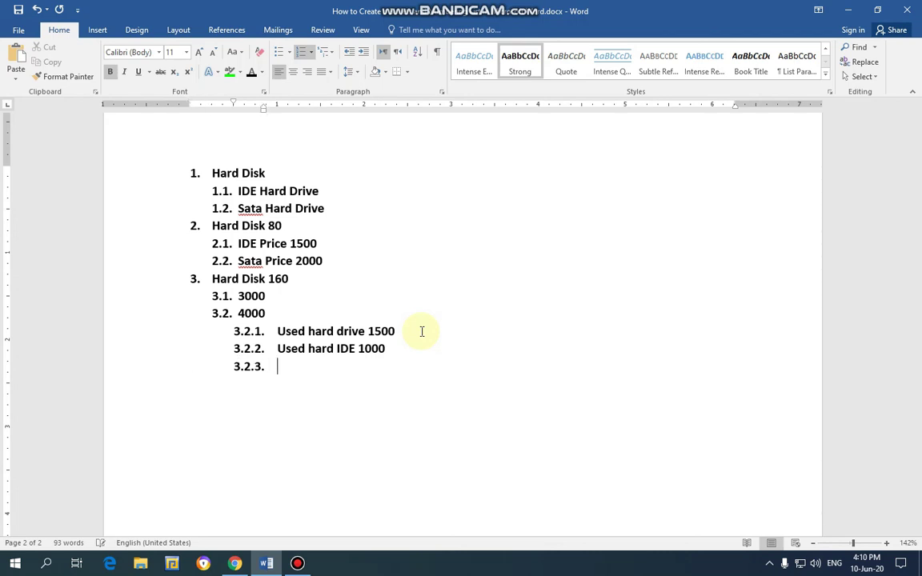
key("Tab")
key("Tab")
key("Tab")
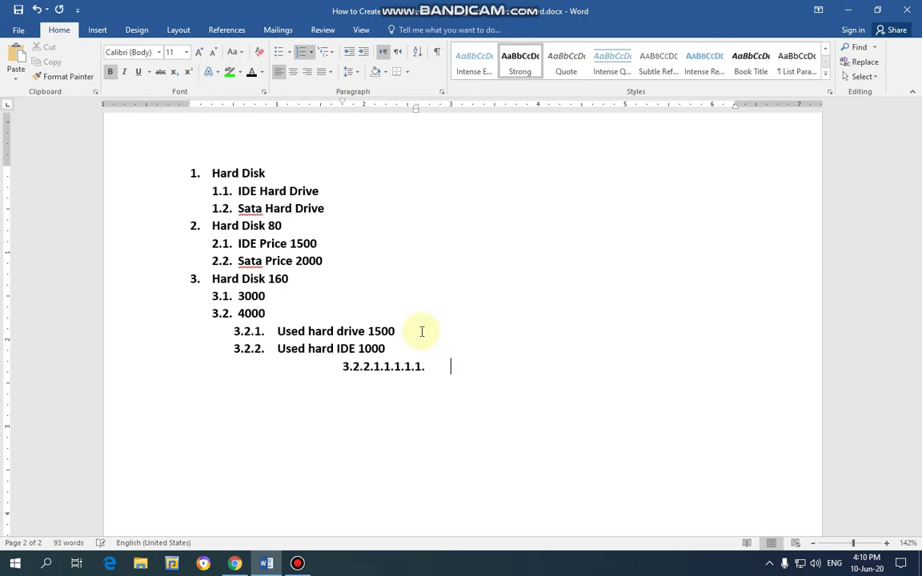
key("shift+Tab")
key("shift+Tab")
key("shift+Tab")
key("shift+Tab")
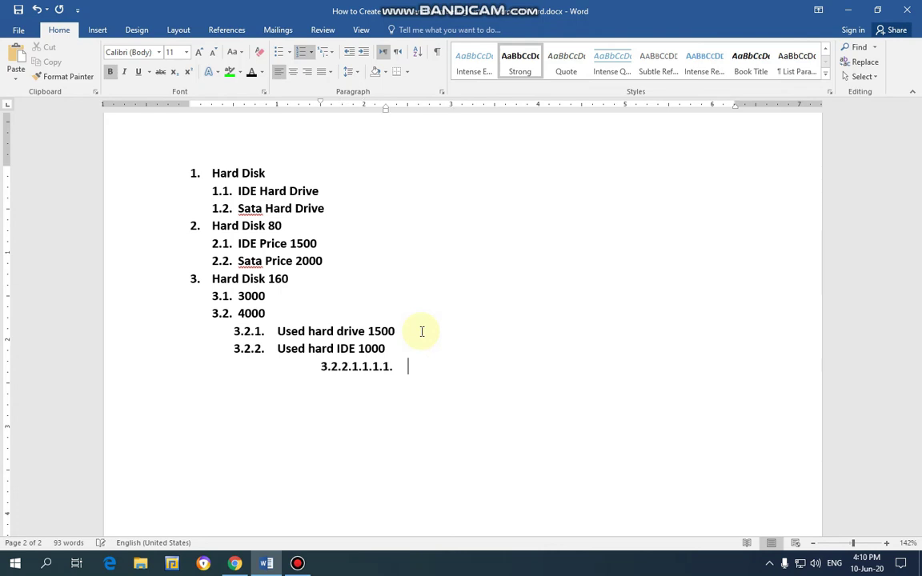
key("shift+Tab")
key("shift+Tab")
key("shift+Tab")
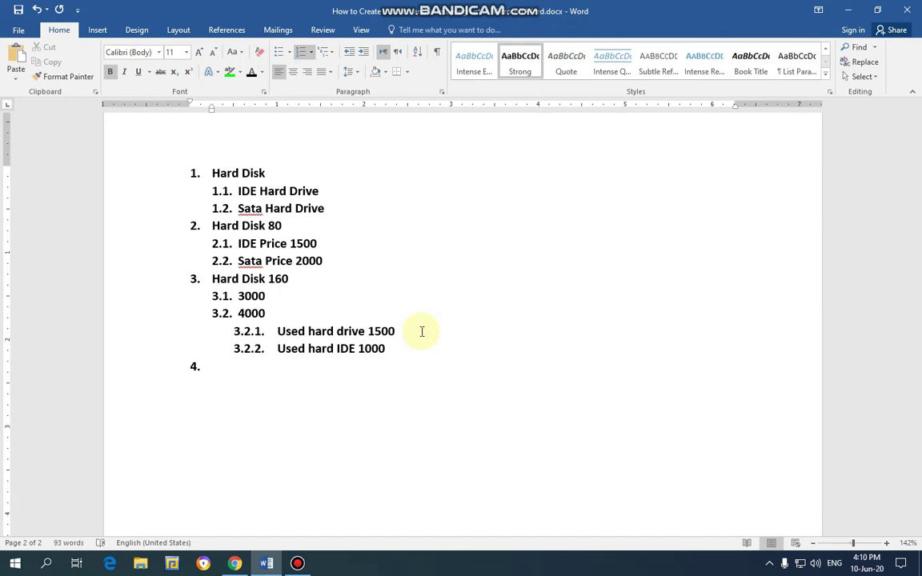
- Enter "Processor" as the text of the empty top-level item
type("Pro")
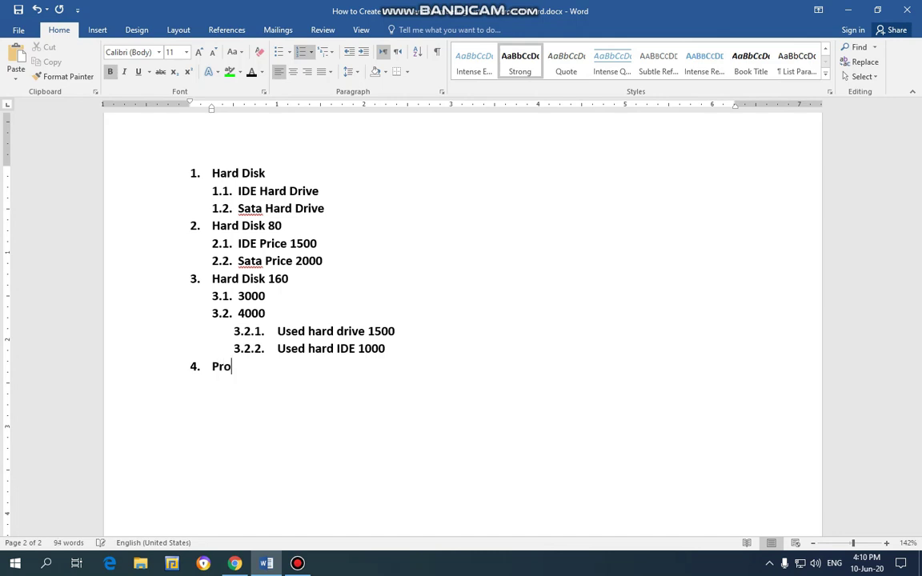
type("cess")
type("or")
- Try to end the numbering below Processor by clearing the empty fifth item
key("Return")
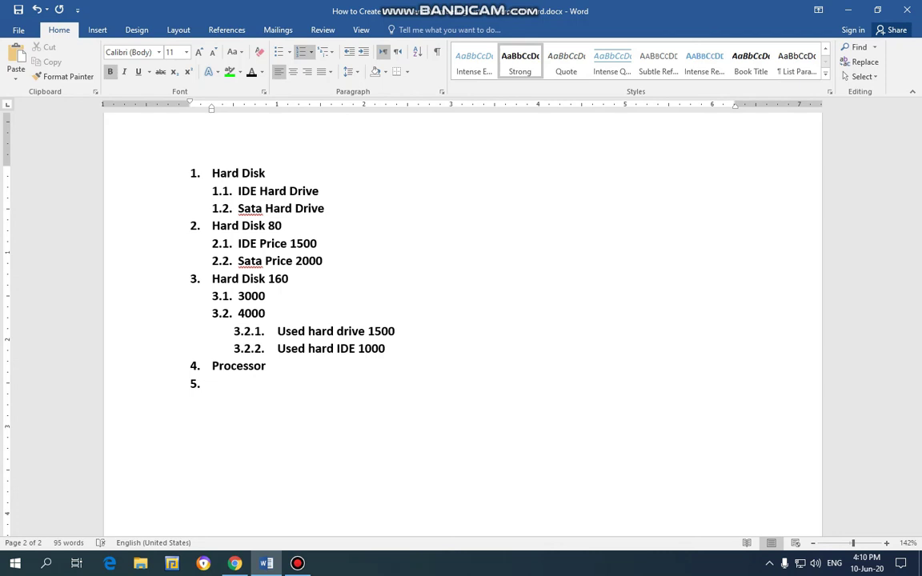
key("BackSpace")
key("BackSpace")
key("BackSpace")
key("Return")
key("BackSpace")
key("BackSpace")
key("BackSpace")
- Leave a blank line under Processor and start an unnumbered Heading 1 paragraph below the list
key("shift+Return")
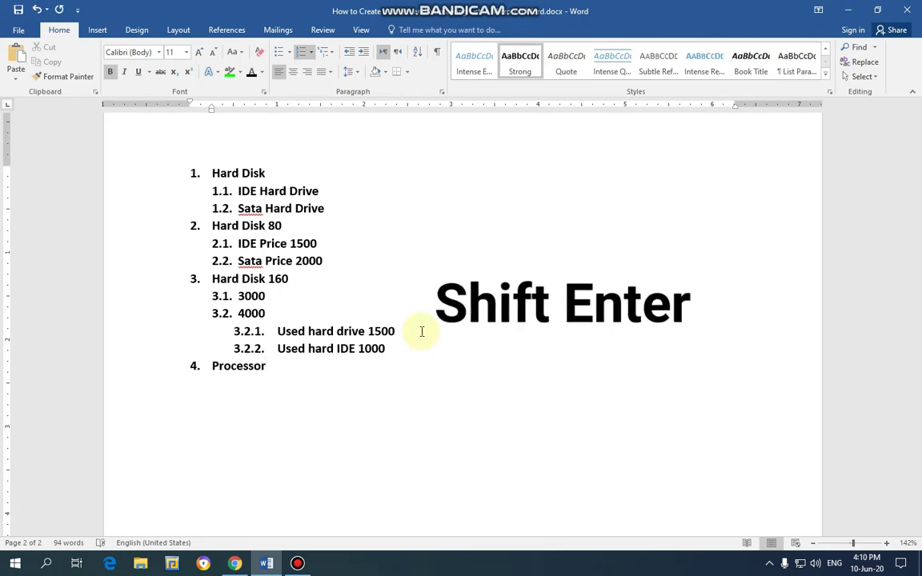
key("shift+Return")
key("ctrl+alt+1")
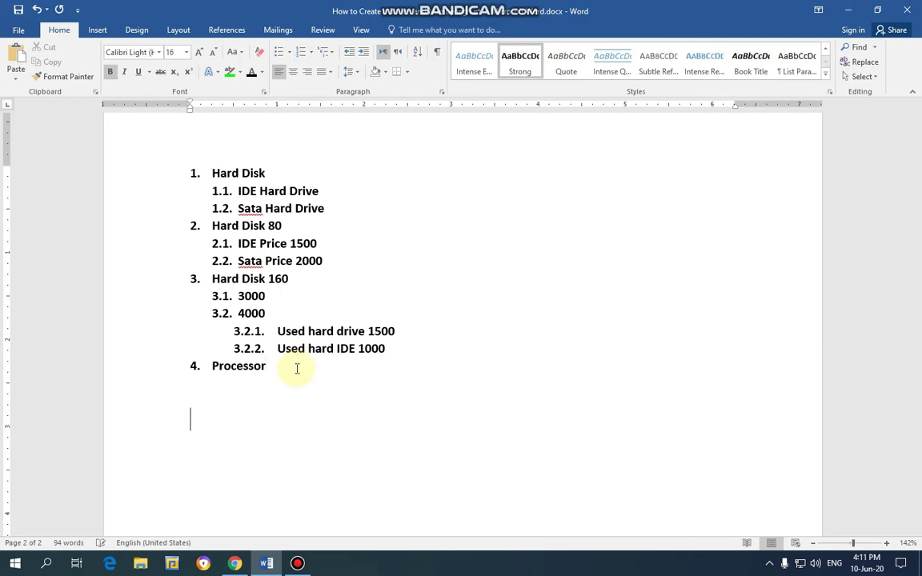
- Enter two lines of filler text in the heading paragraph below the list and delete them again
type("adjasdhajksdhjk")
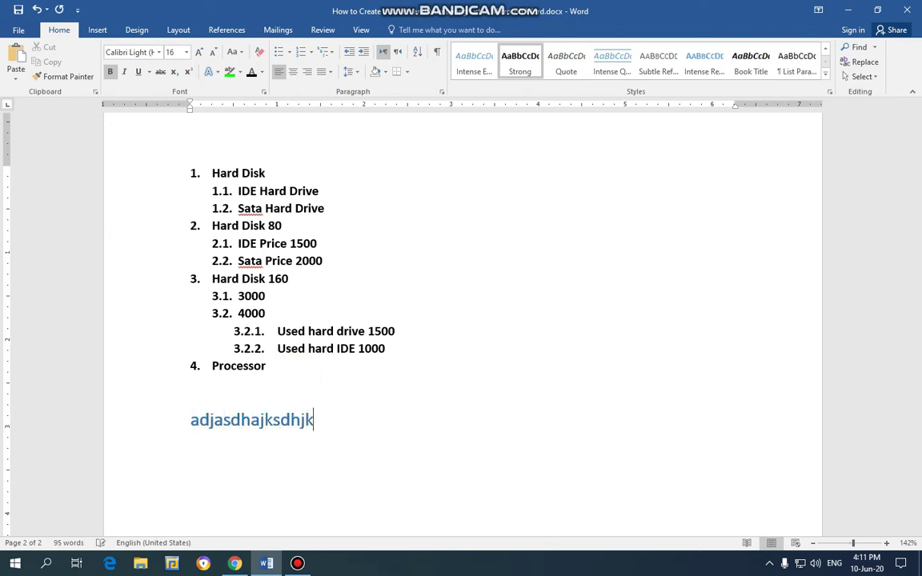
key("Return")
type("dajsdhkashkjd")
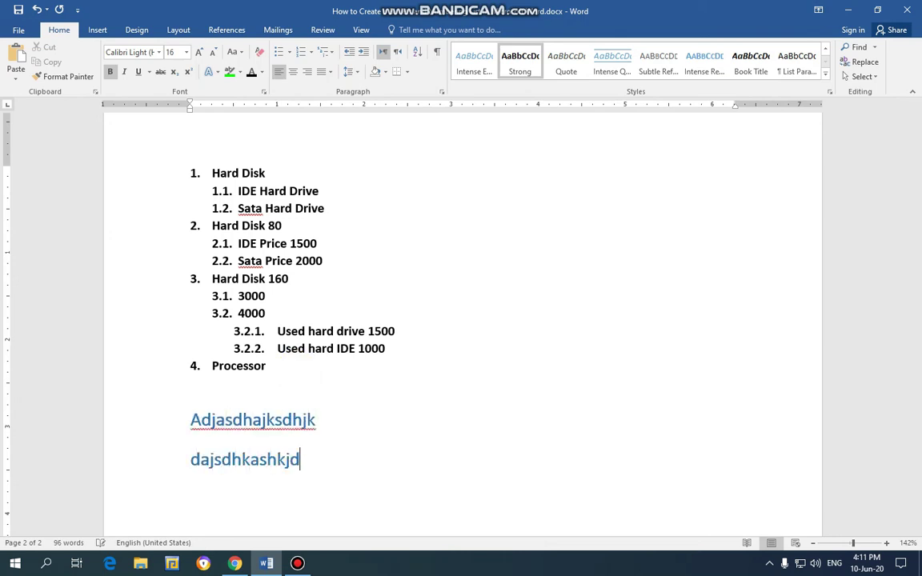
key("BackSpace")
key("BackSpace")
key("BackSpace")
key("BackSpace")
key("BackSpace")
key("BackSpace")
key("BackSpace")
key("BackSpace")
key("BackSpace")
key("BackSpace")
key("BackSpace")
key("BackSpace")
key("BackSpace")
key("BackSpace")
key("BackSpace")
key("BackSpace")
key("BackSpace")
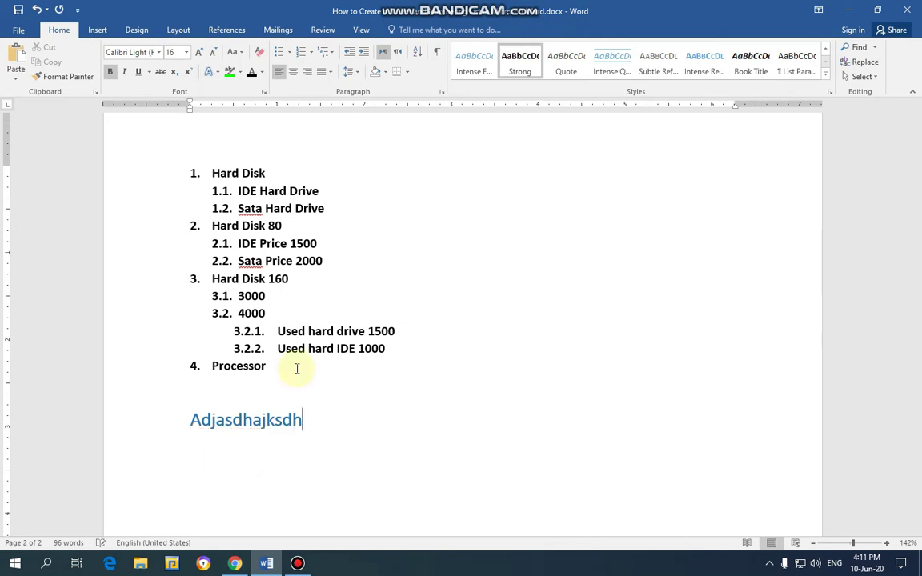
key("ctrl+BackSpace")
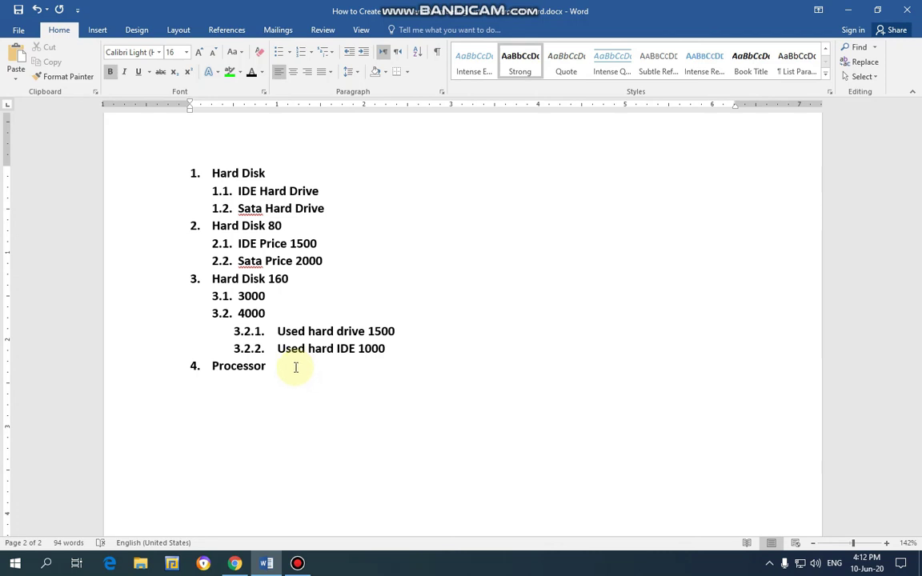
left_click(290, 54)
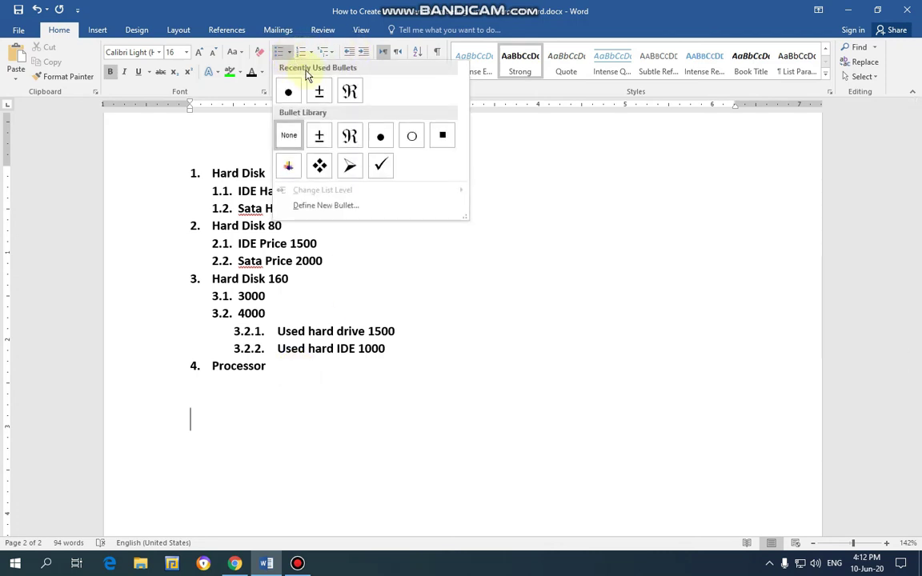
left_click(311, 53)
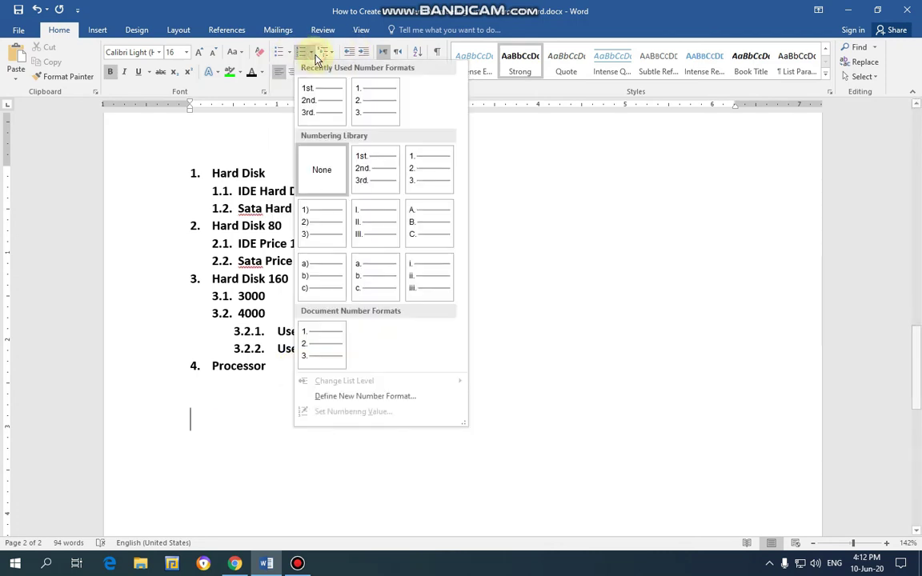
left_click(334, 54)
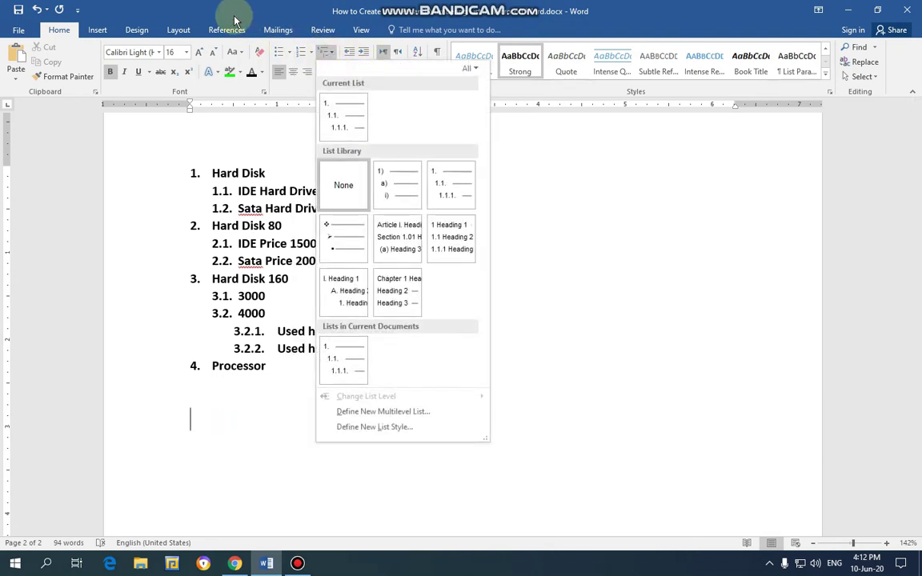
left_click(439, 270)
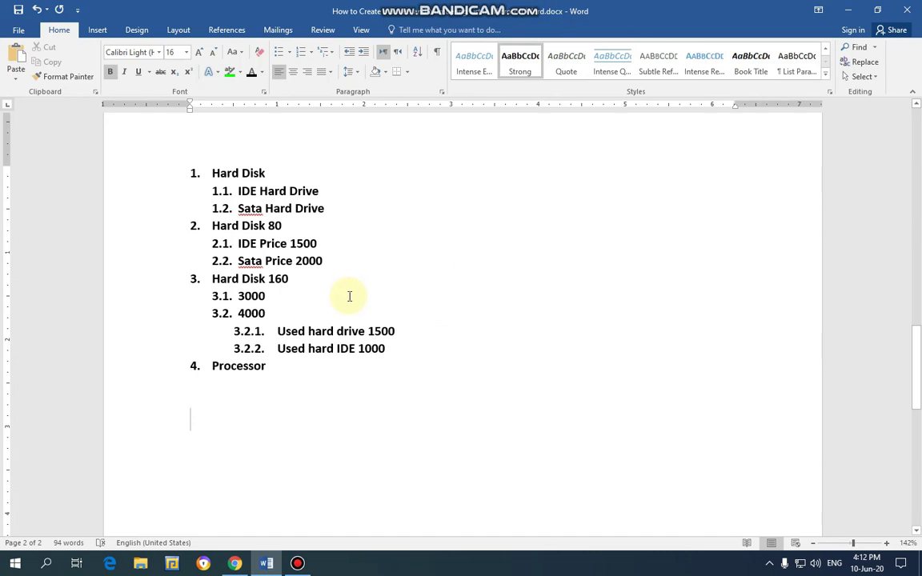